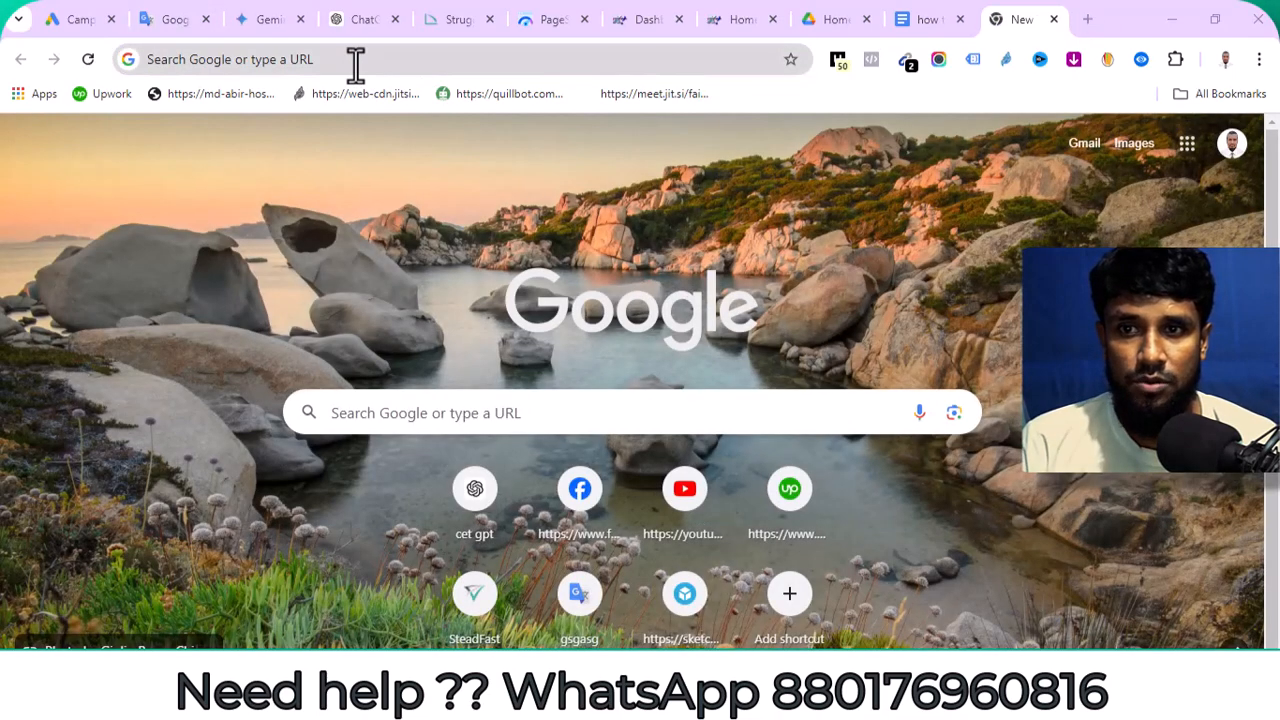
Step: Search Google for "google tag manager" and open the Google Tag Manager site
left_click(354, 63)
type("google ads")
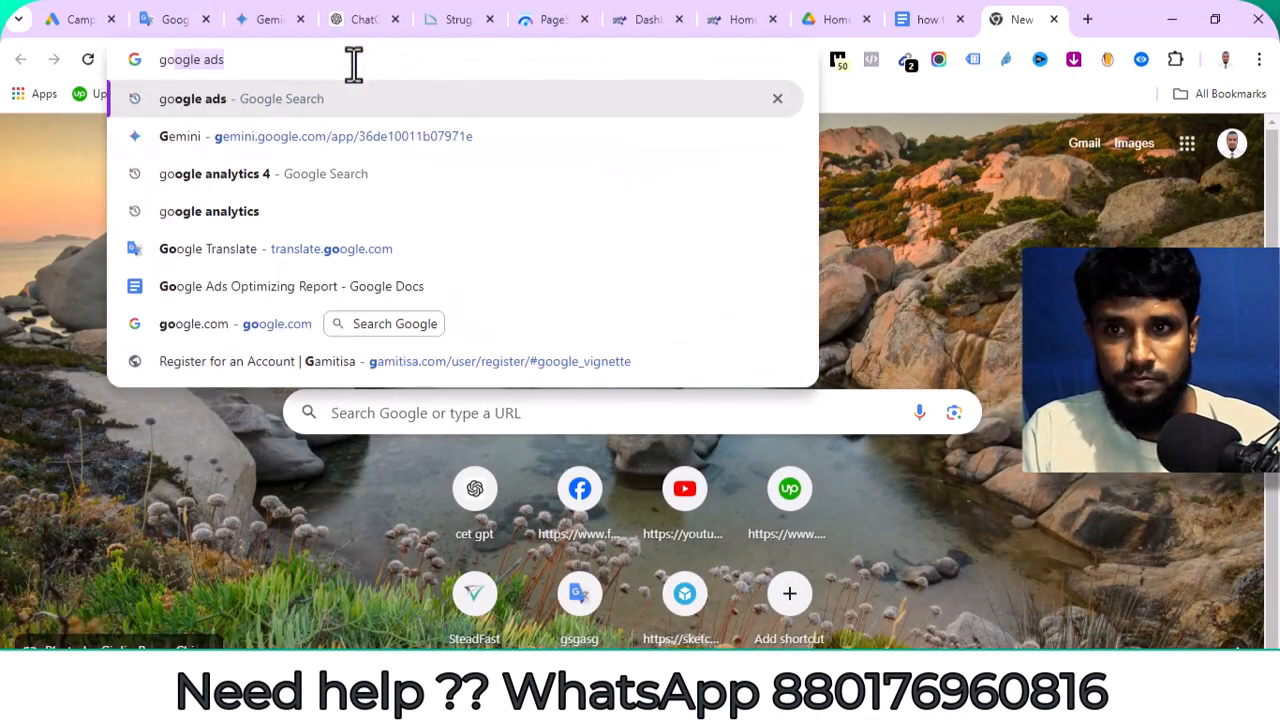
type("tag")
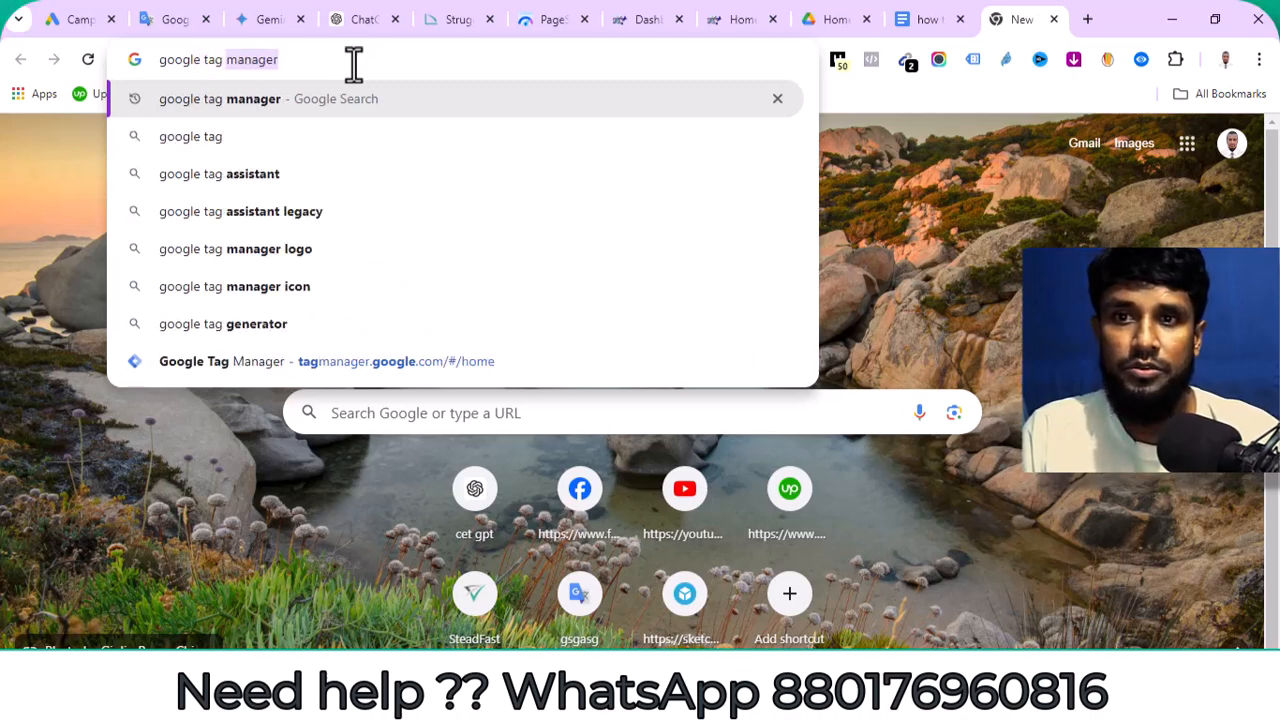
key("Return")
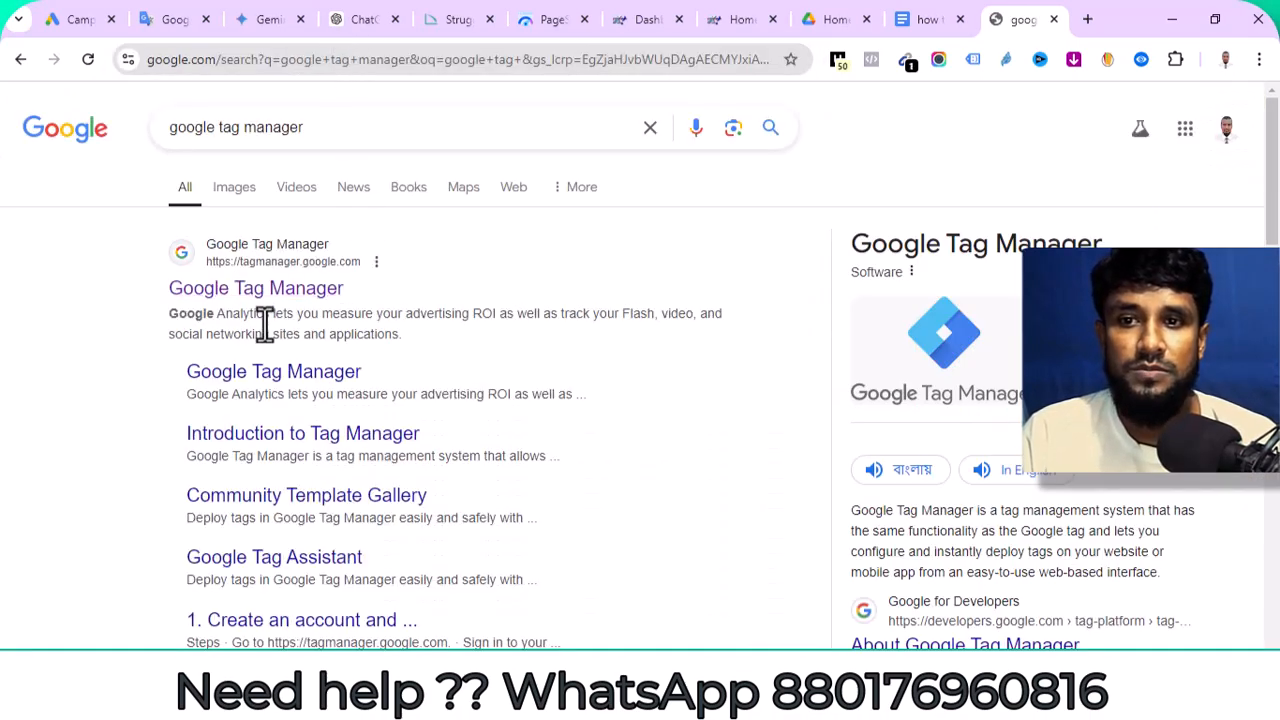
left_click(262, 290)
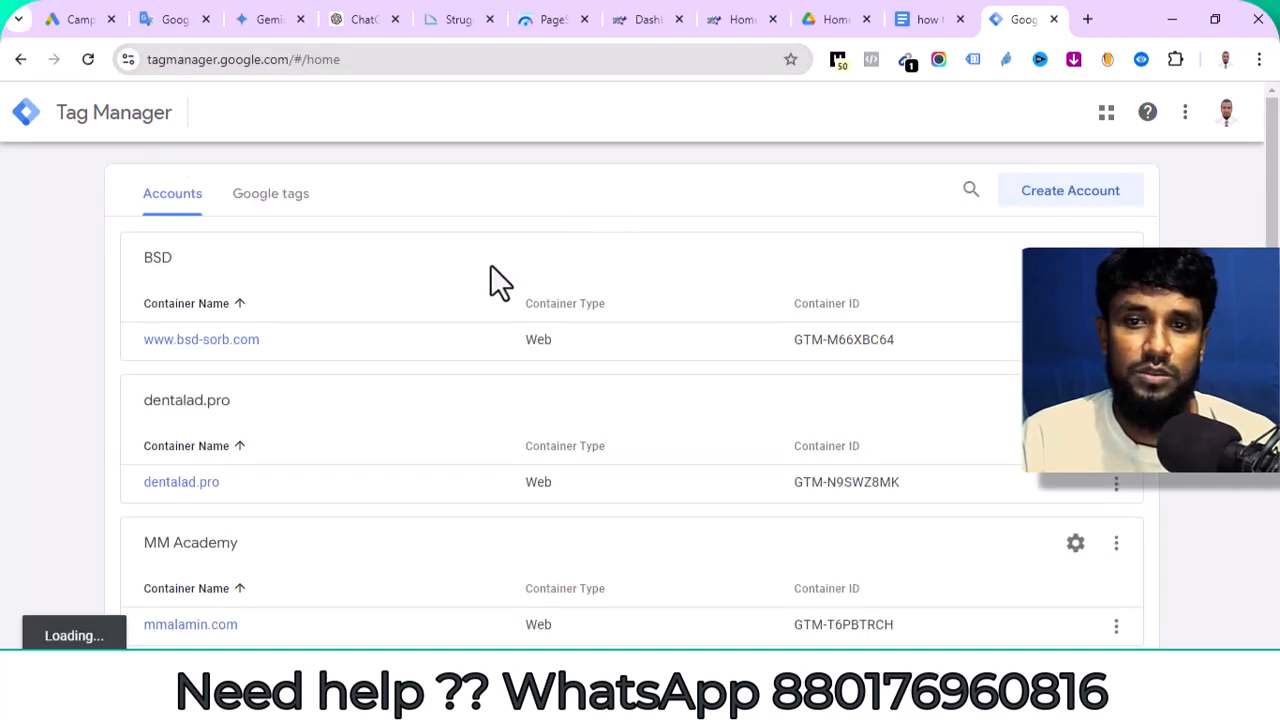
Step: Start a new Tag Manager account and copy the skylox.com address from the open website for its name
left_click(1058, 210)
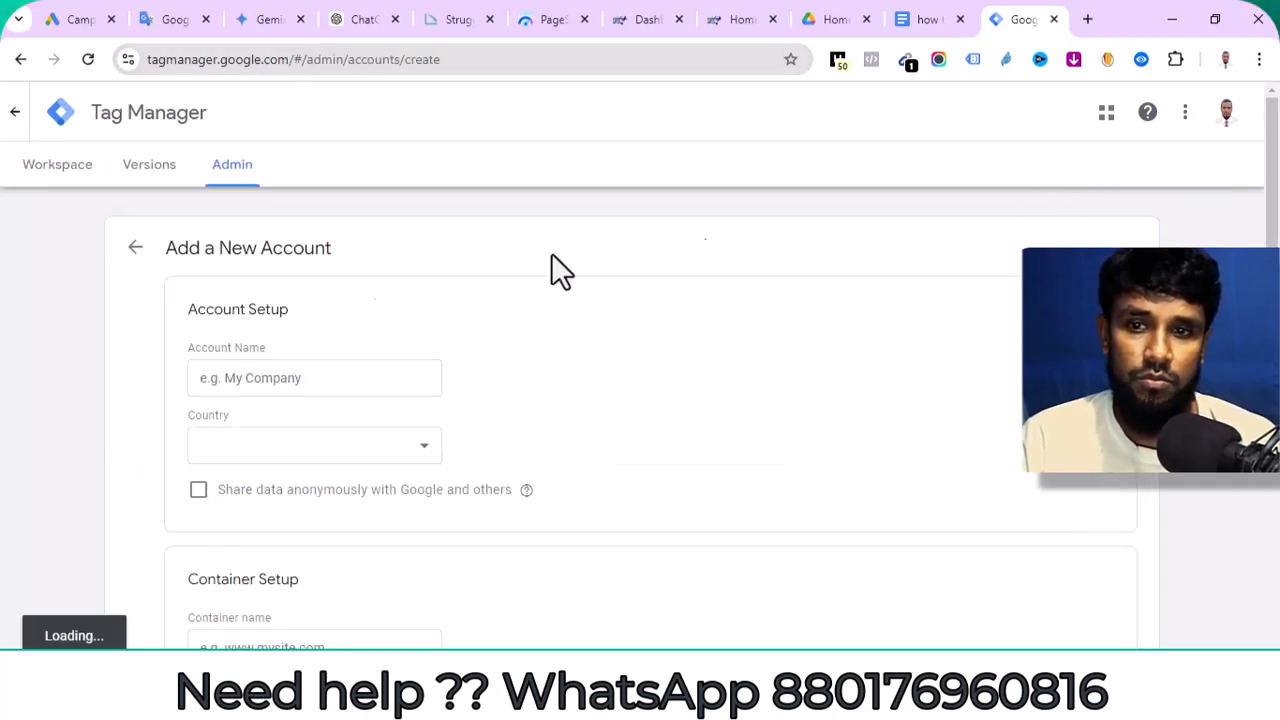
scroll(253, 300, "down", 1)
left_click(254, 288)
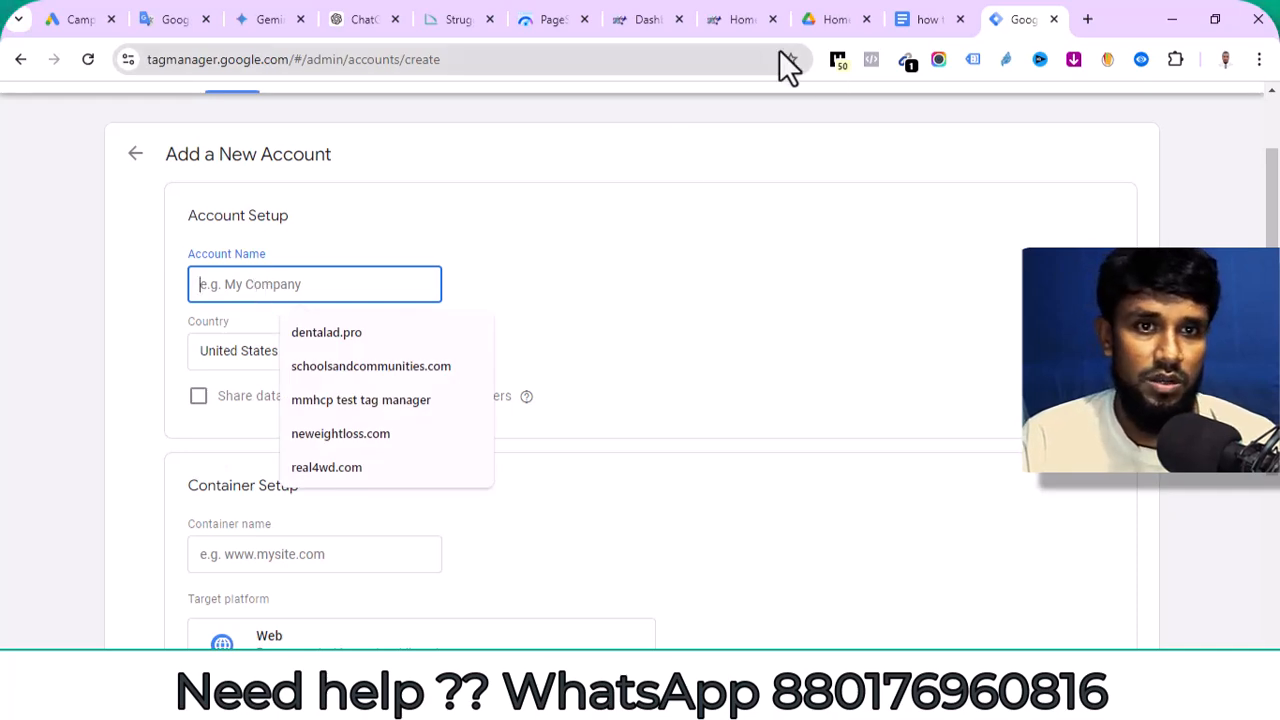
left_click(740, 27)
left_click(157, 59)
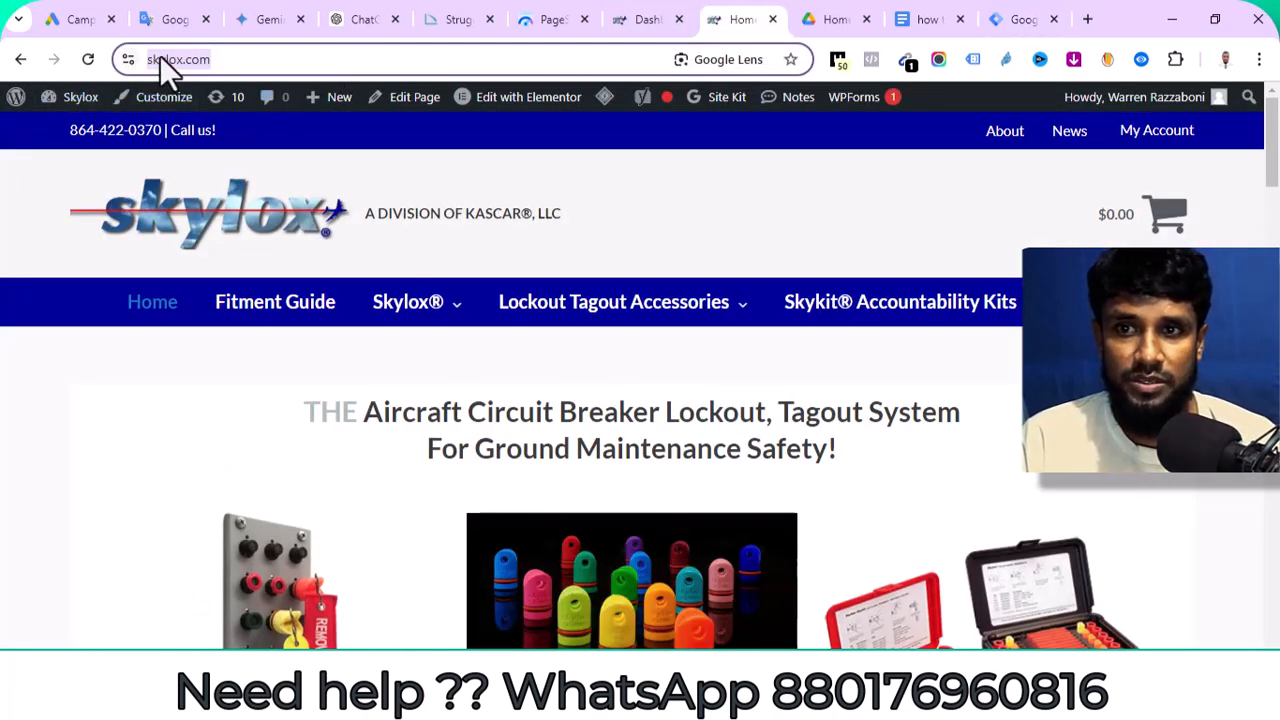
right_click(170, 58)
left_click(222, 229)
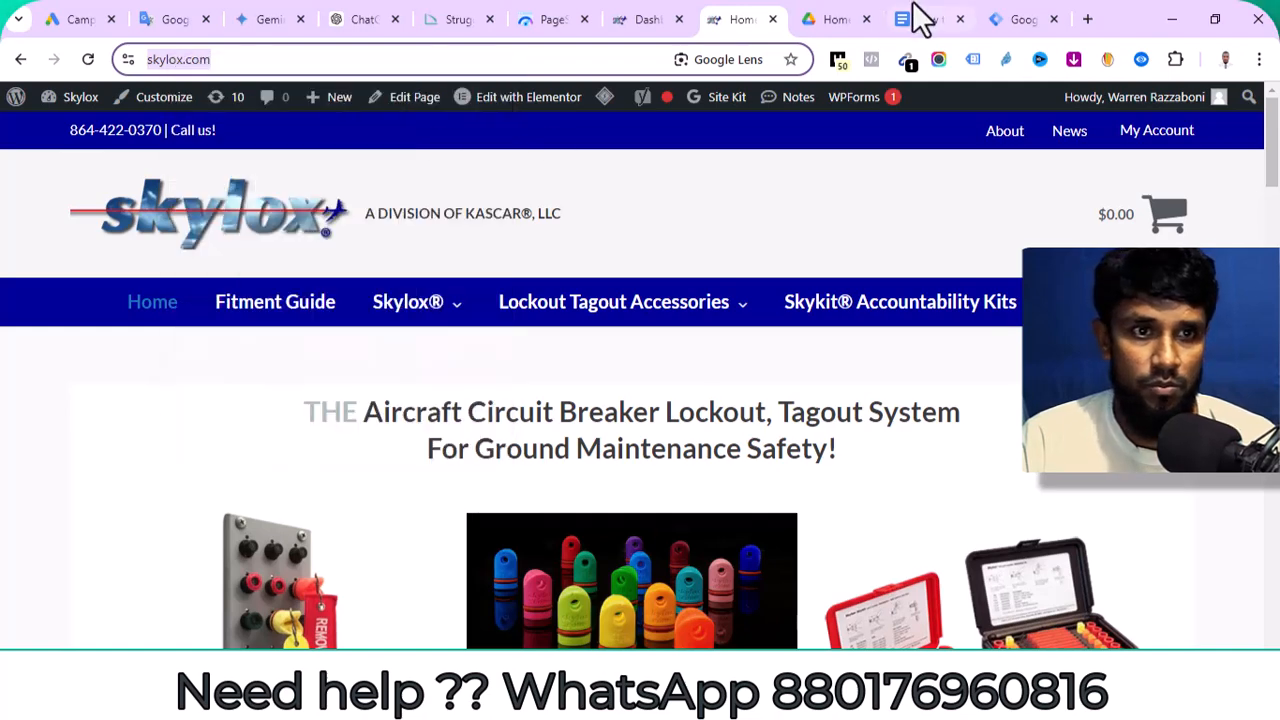
left_click(1016, 19)
key("ctrl+v")
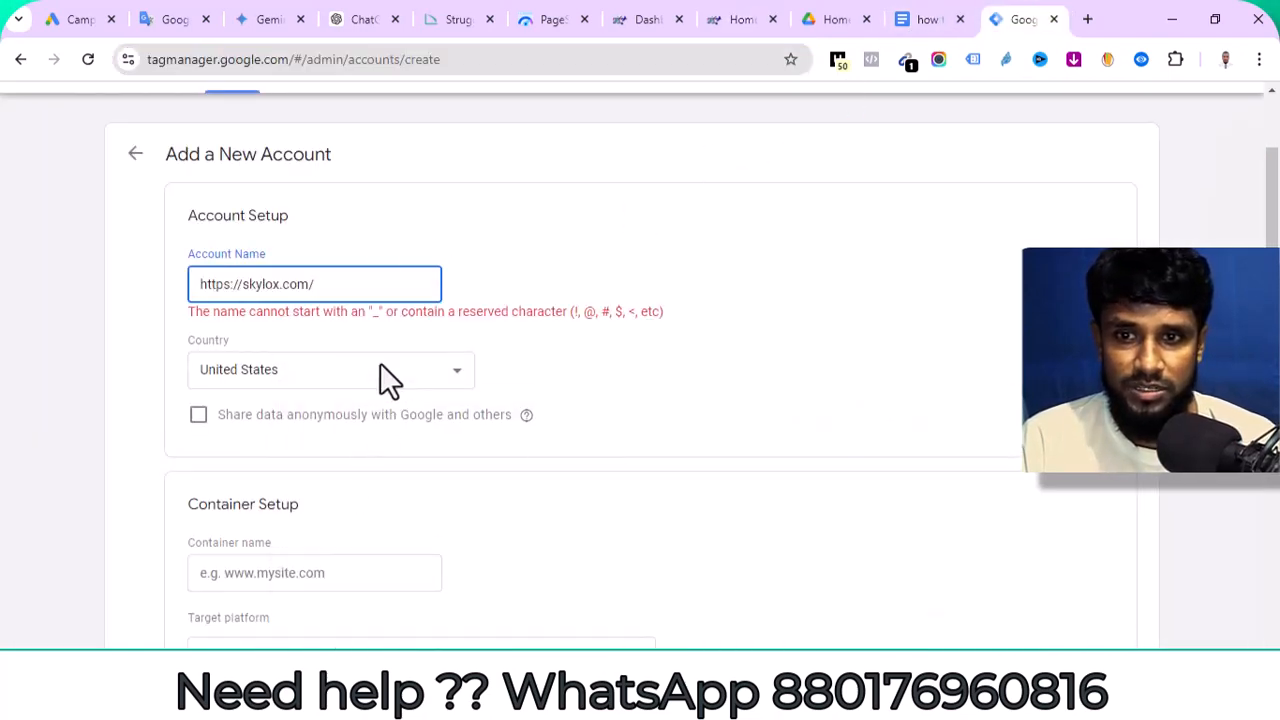
scroll(380, 363, "down", 1)
key("BackSpace")
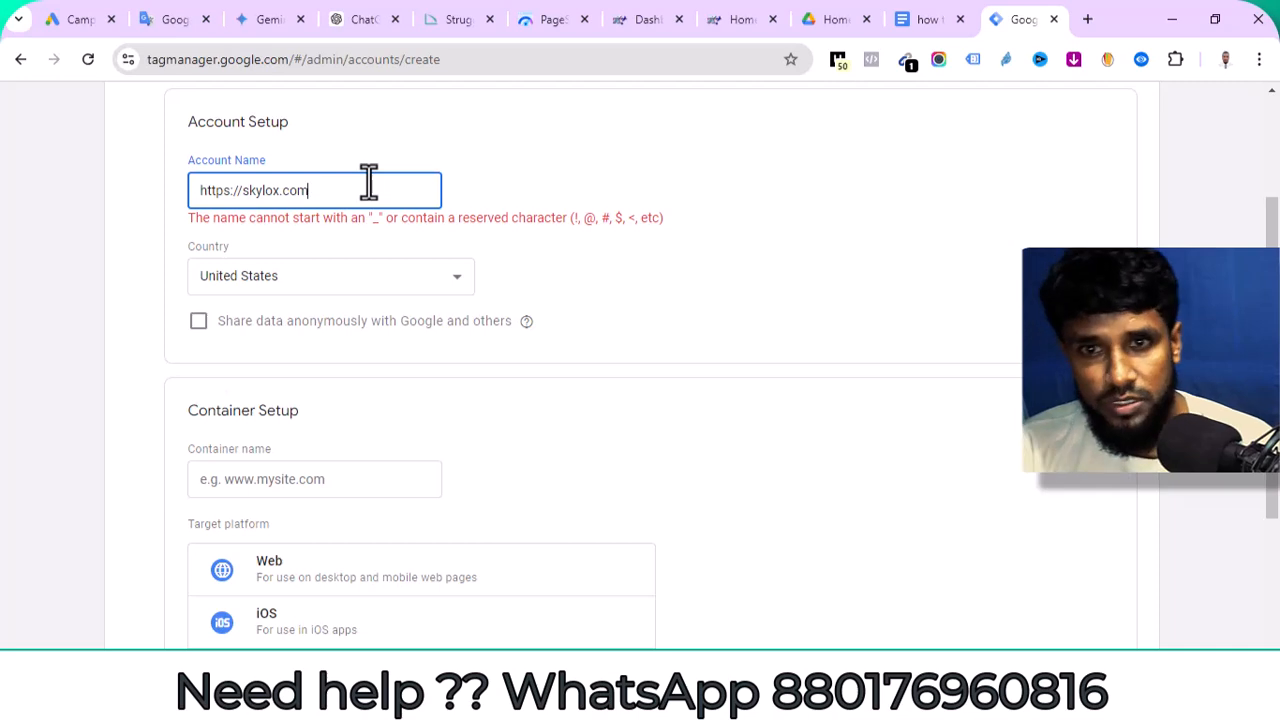
left_click_drag(238, 190, 124, 206)
key("BackSpace")
Step: Keep United States as the account's country and name the container skylox.com
left_click(385, 260)
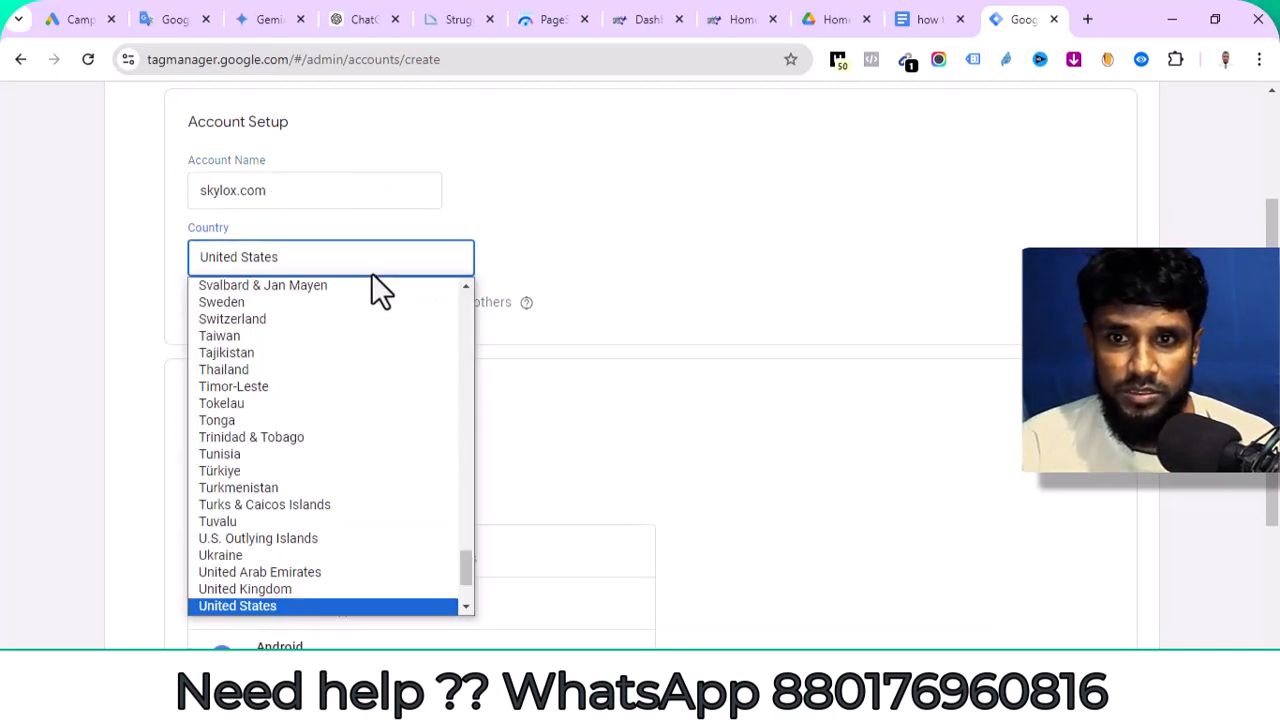
left_click(387, 268)
scroll(660, 274, "down", 1)
left_click(330, 368)
right_click(362, 362)
left_click(392, 240)
scroll(395, 250, "down", 2)
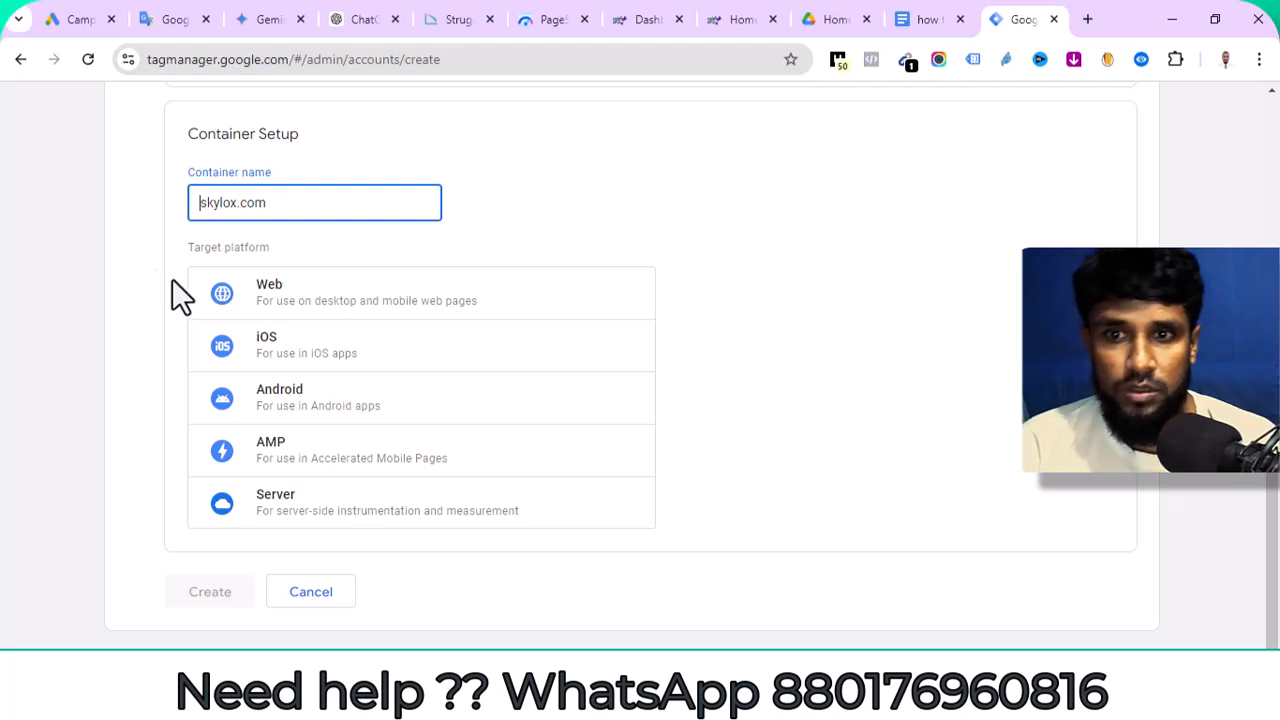
Step: Choose Web as the container's target platform and create the account, accepting the Terms of Service Agreement
left_click(298, 306)
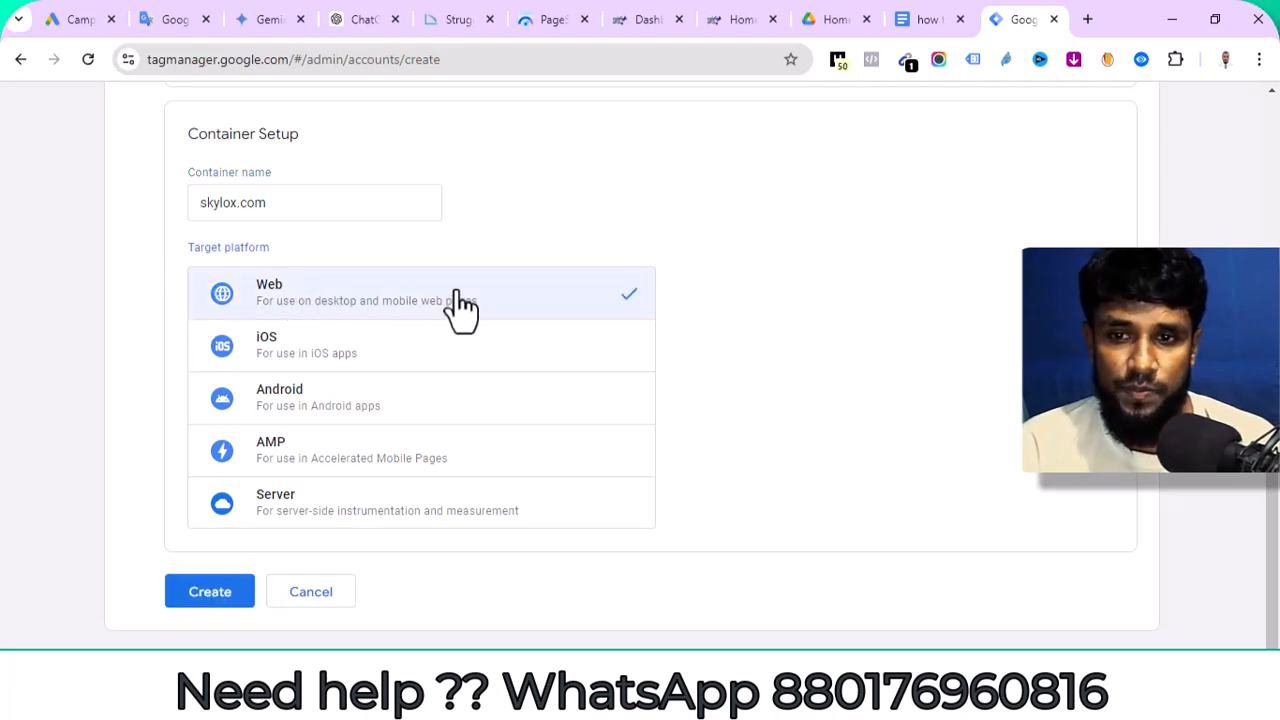
left_click(200, 604)
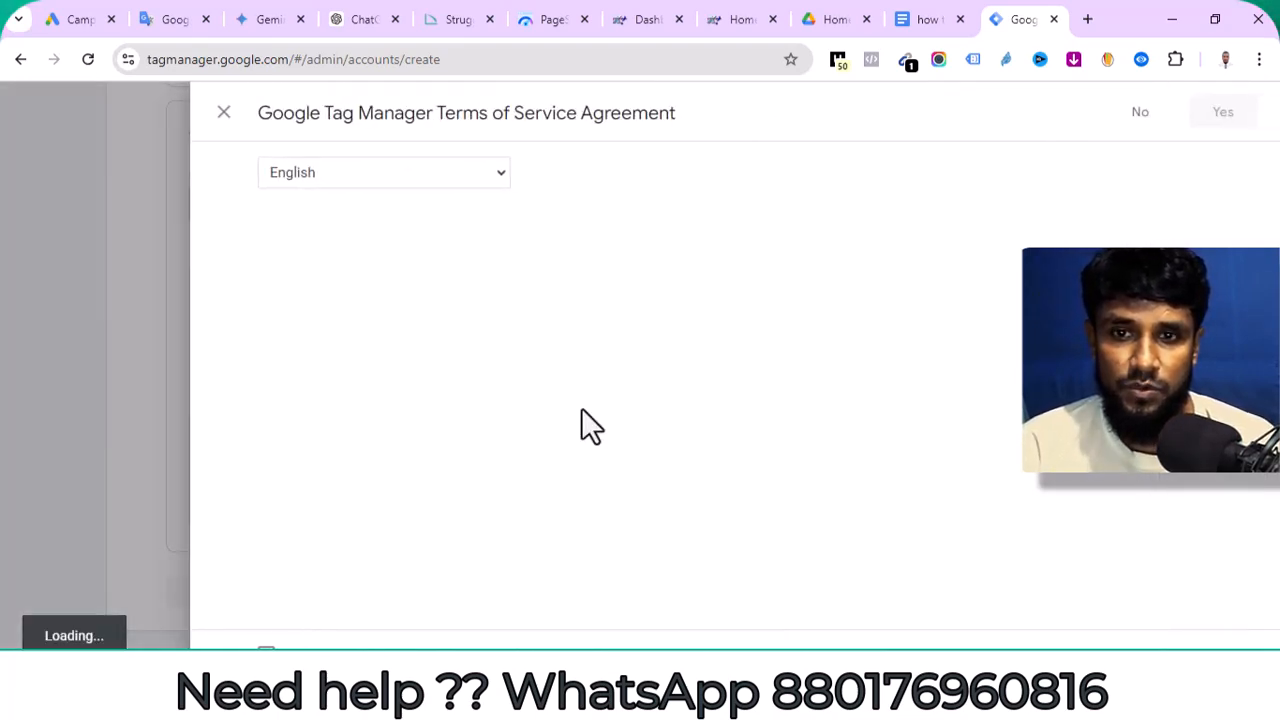
scroll(462, 260, "down", 6)
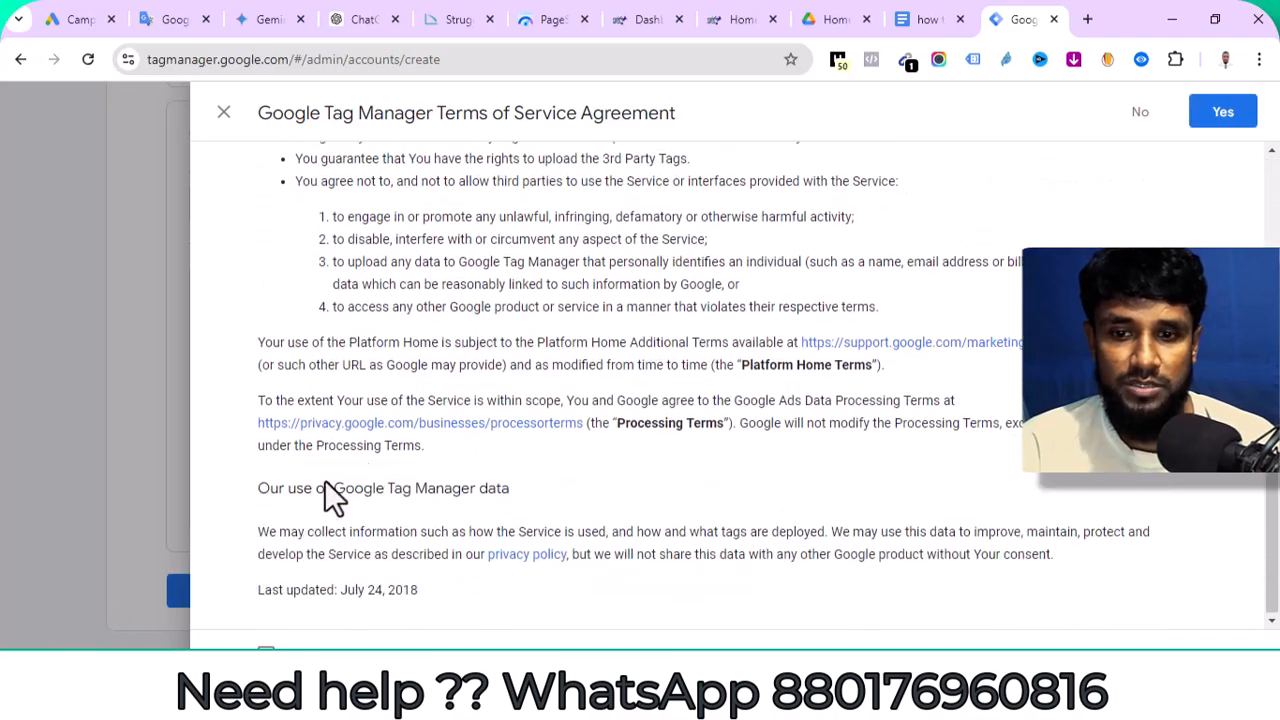
left_click(1232, 115)
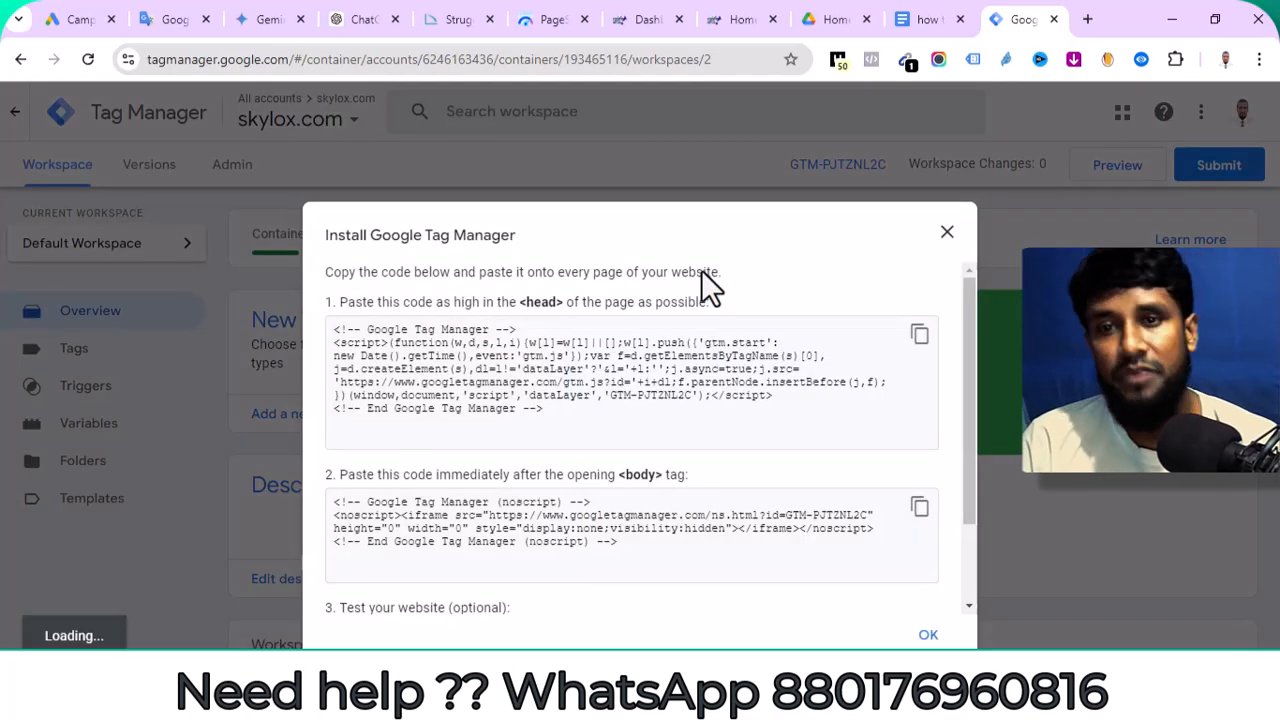
Step: Copy only the GTM container ID from the head code snippet in the installation instructions
scroll(617, 309, "down", 2)
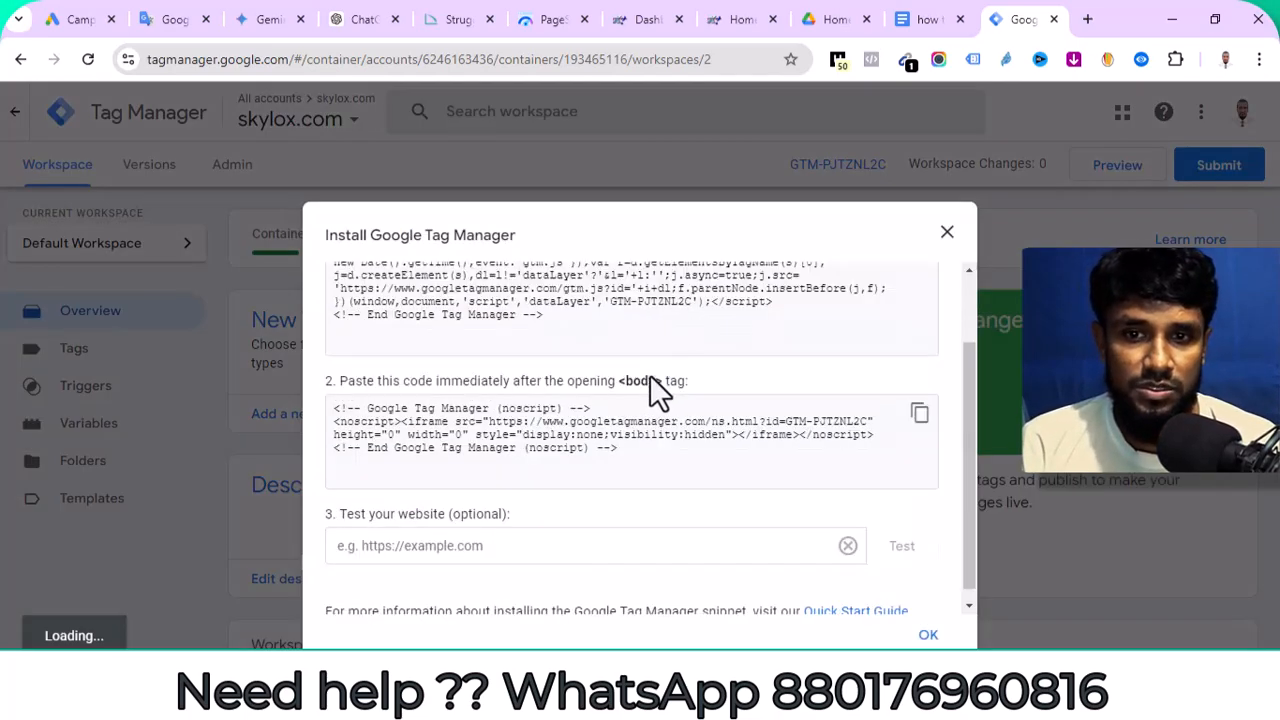
scroll(648, 370, "up", 2)
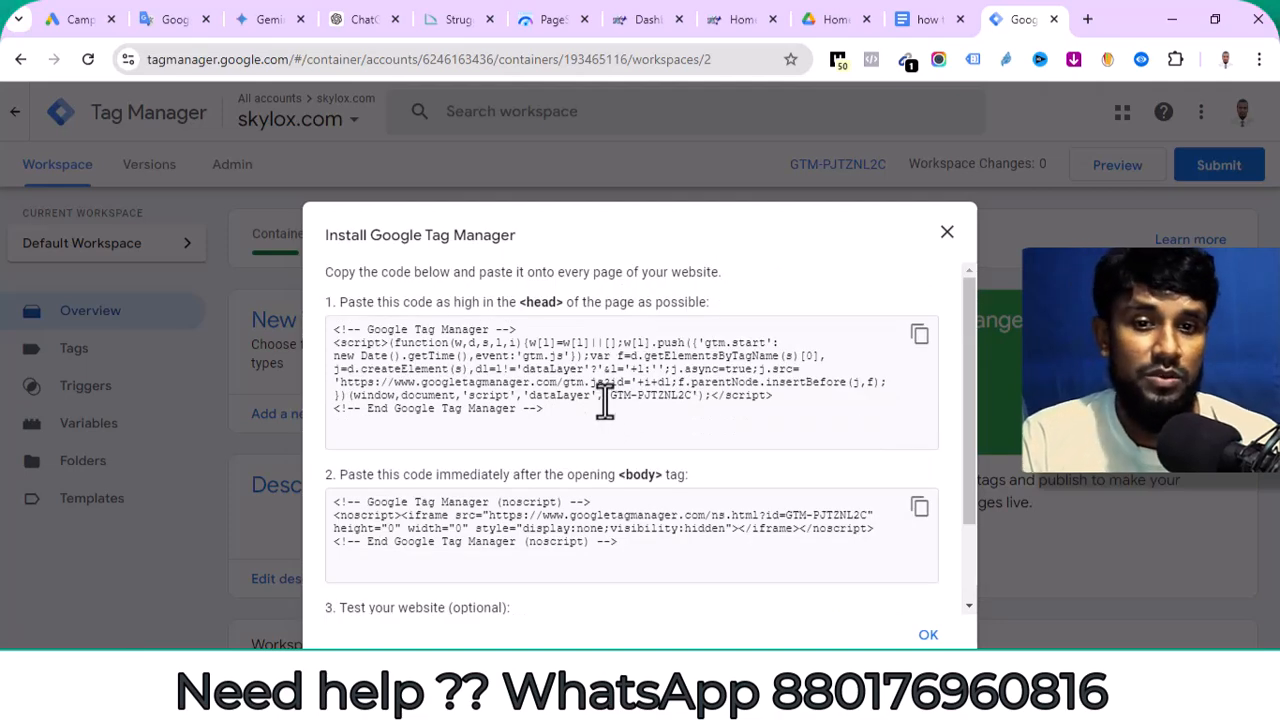
left_click_drag(604, 396, 704, 400)
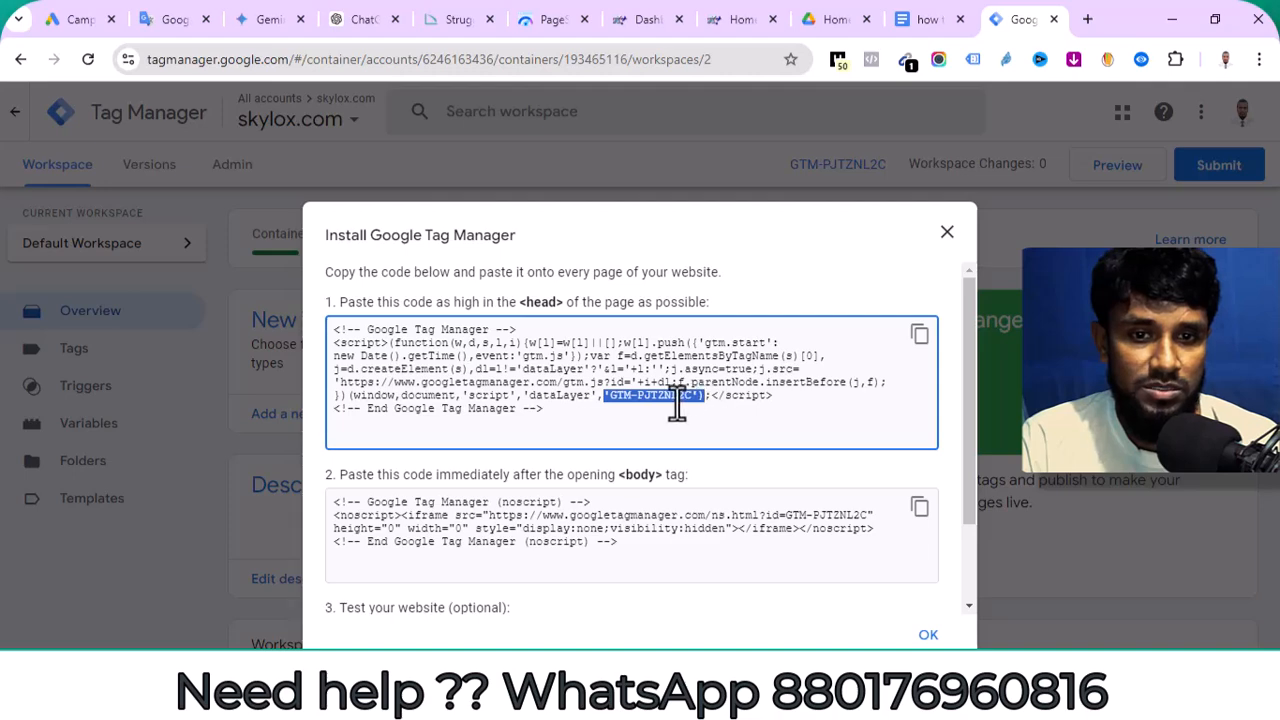
left_click(615, 395)
left_click_drag(609, 396, 690, 397)
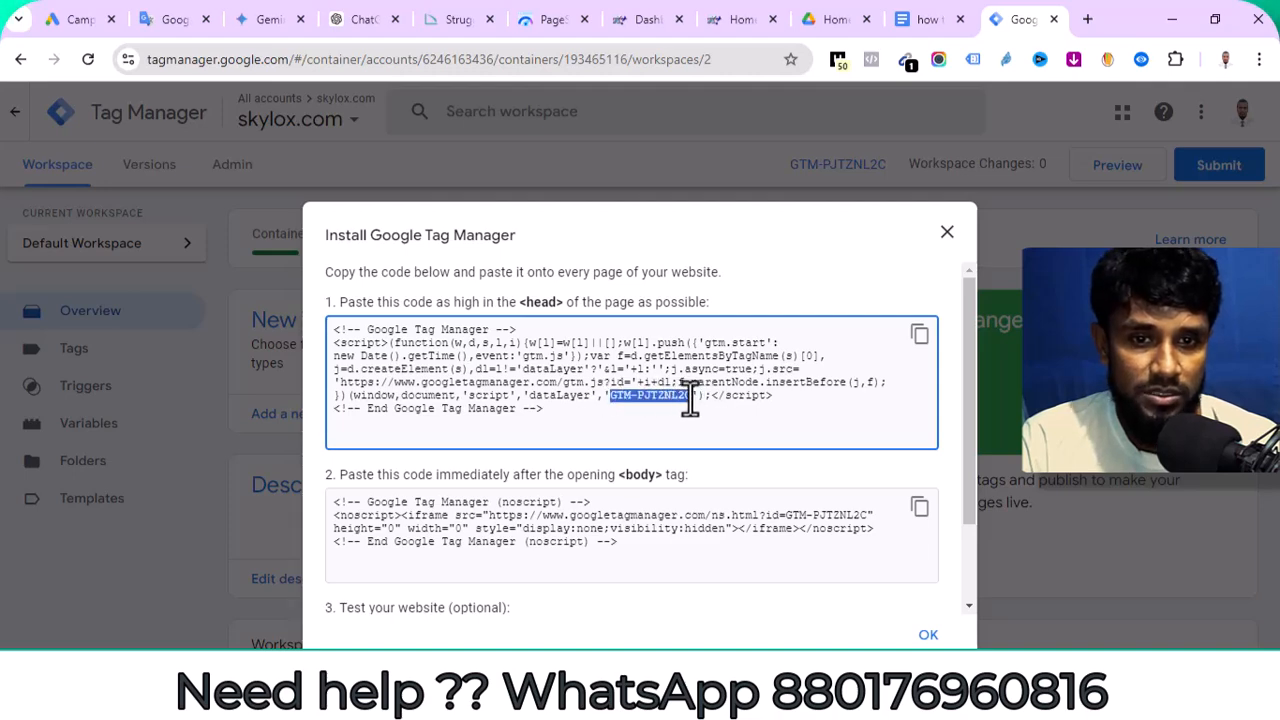
right_click(649, 397)
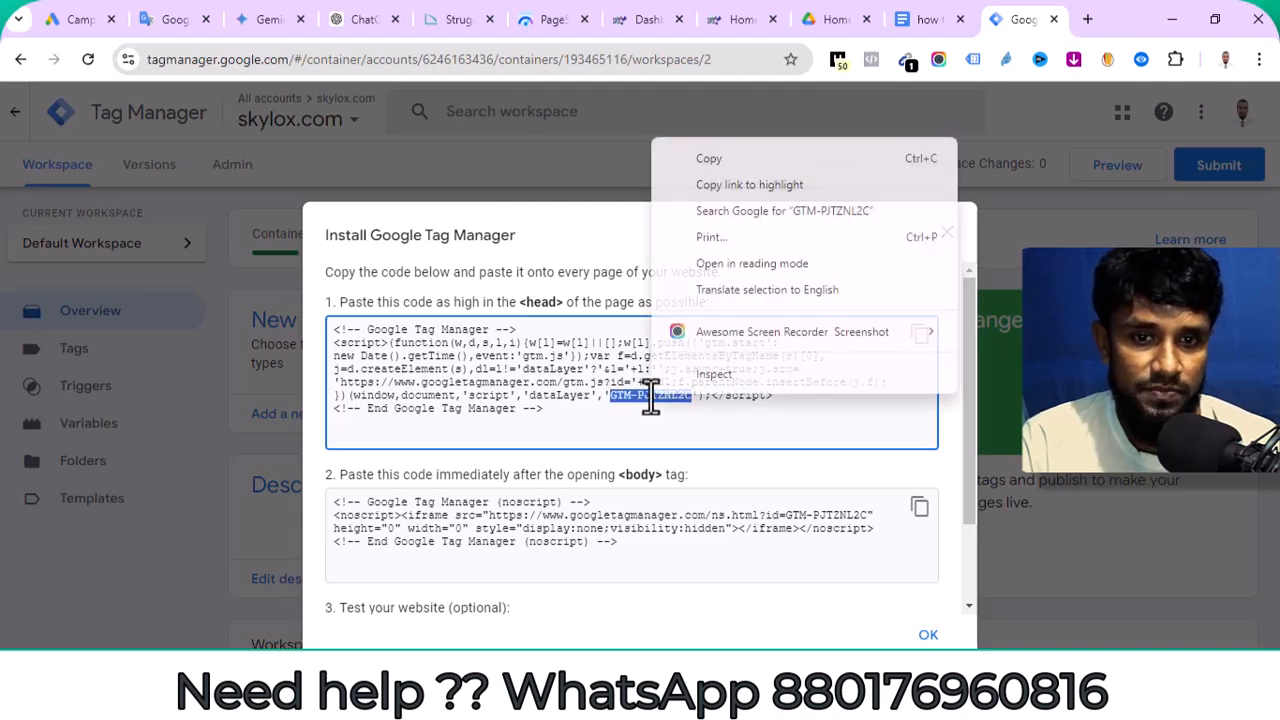
left_click(712, 160)
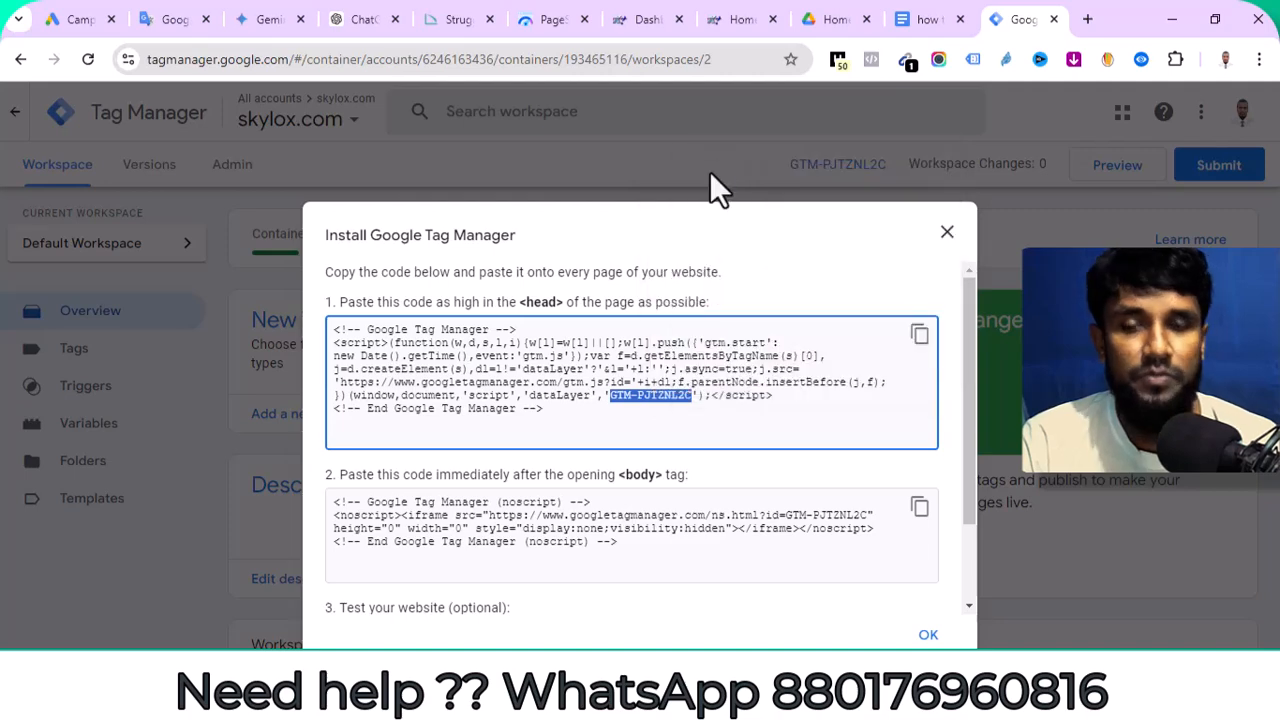
Step: Review the setup steps in the Google Docs outline, the skylox.com website and its WordPress dashboard
left_click(905, 20)
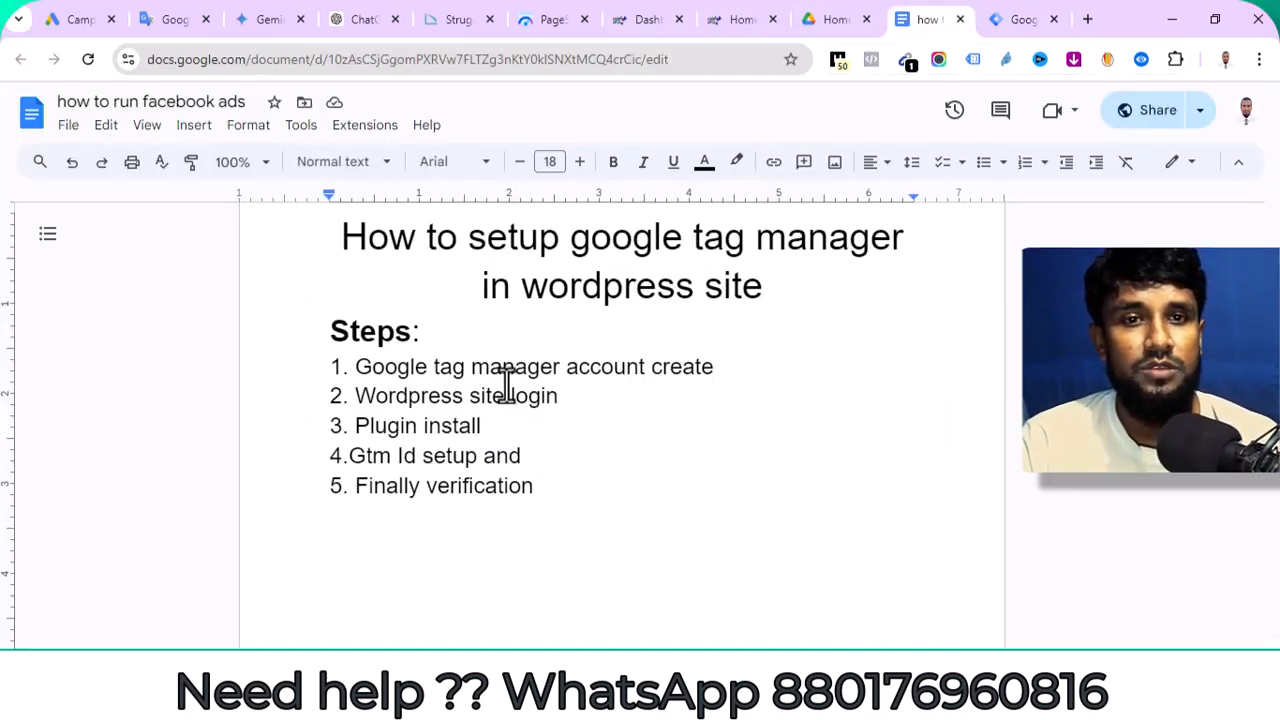
left_click(733, 19)
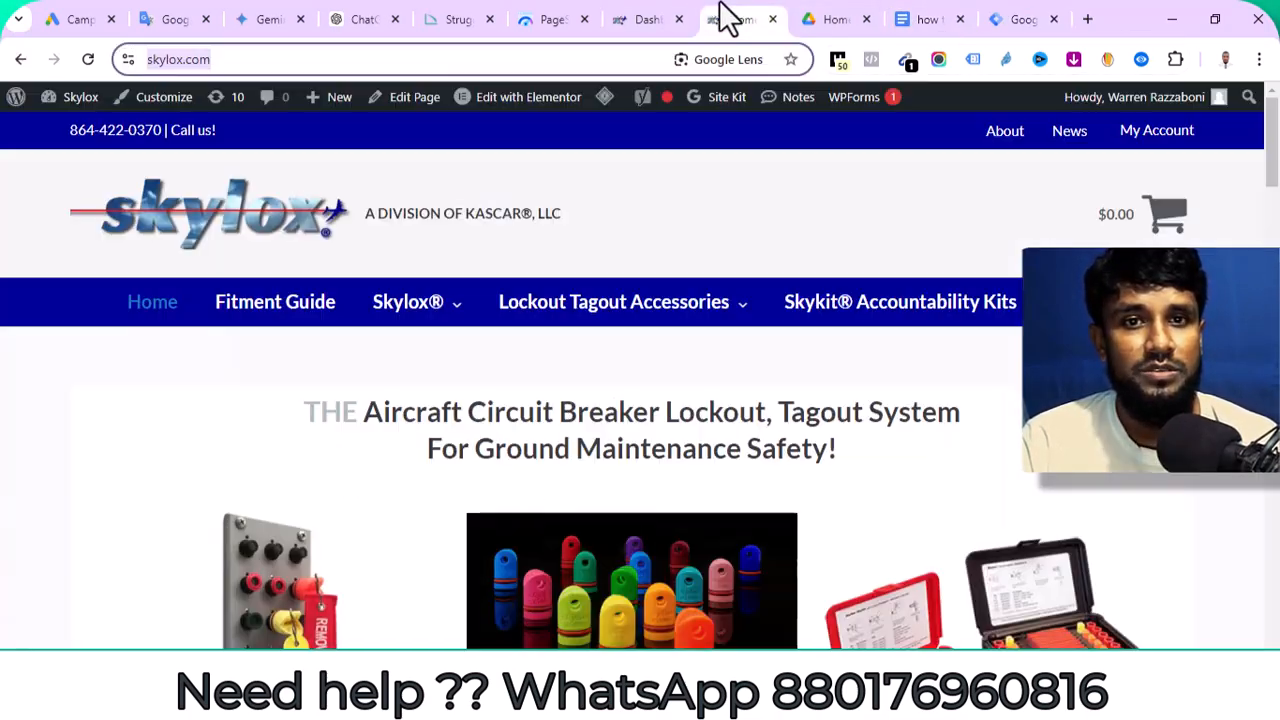
left_click(249, 59)
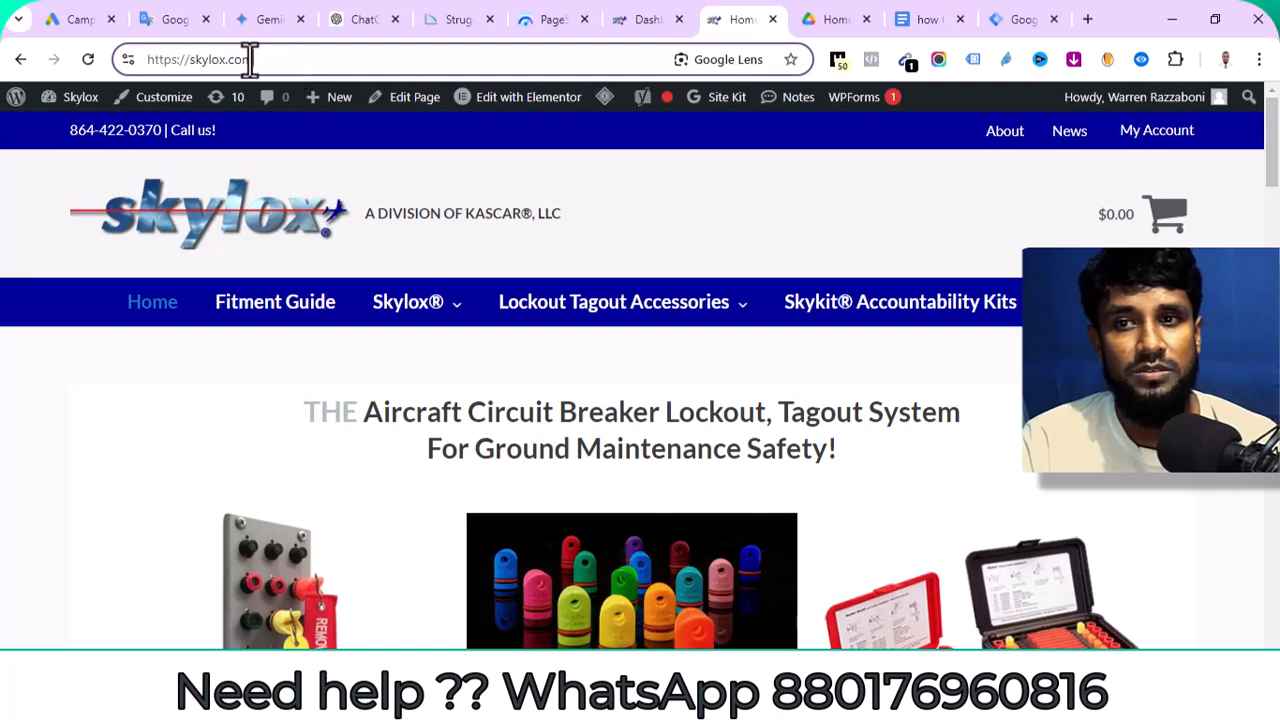
left_click(640, 20)
mouse_move(88, 272)
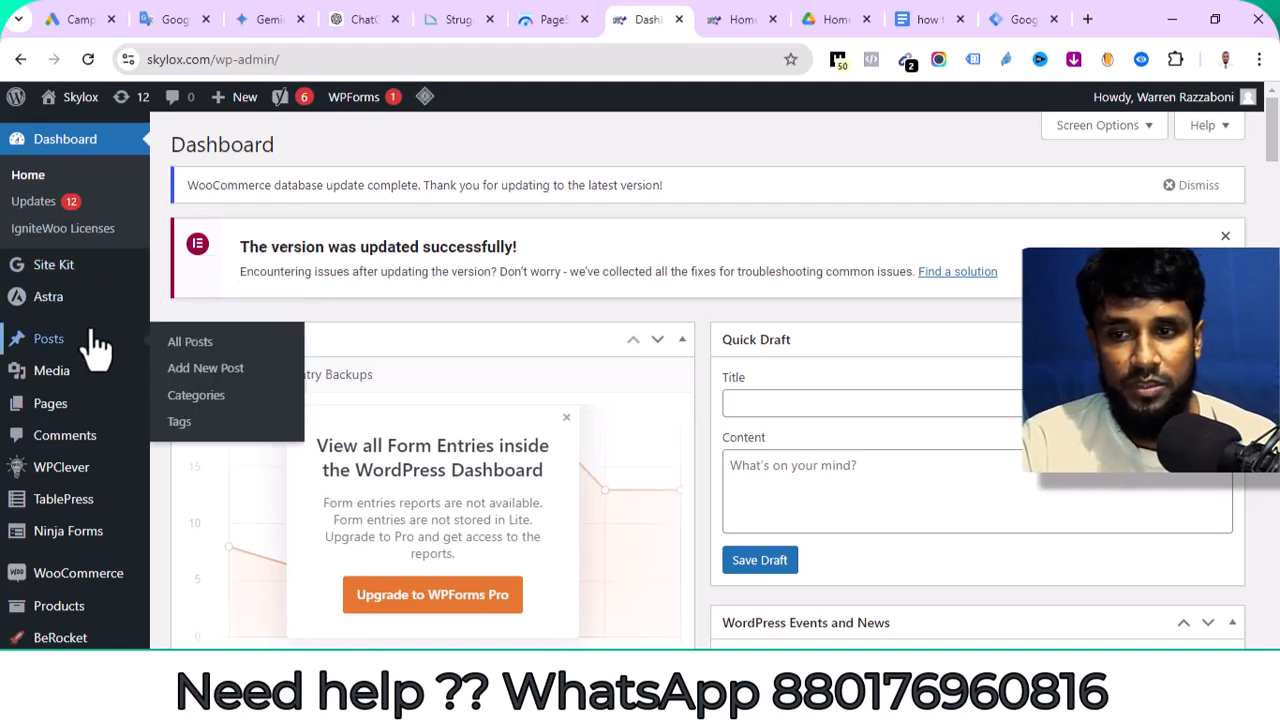
scroll(100, 345, "down", 2)
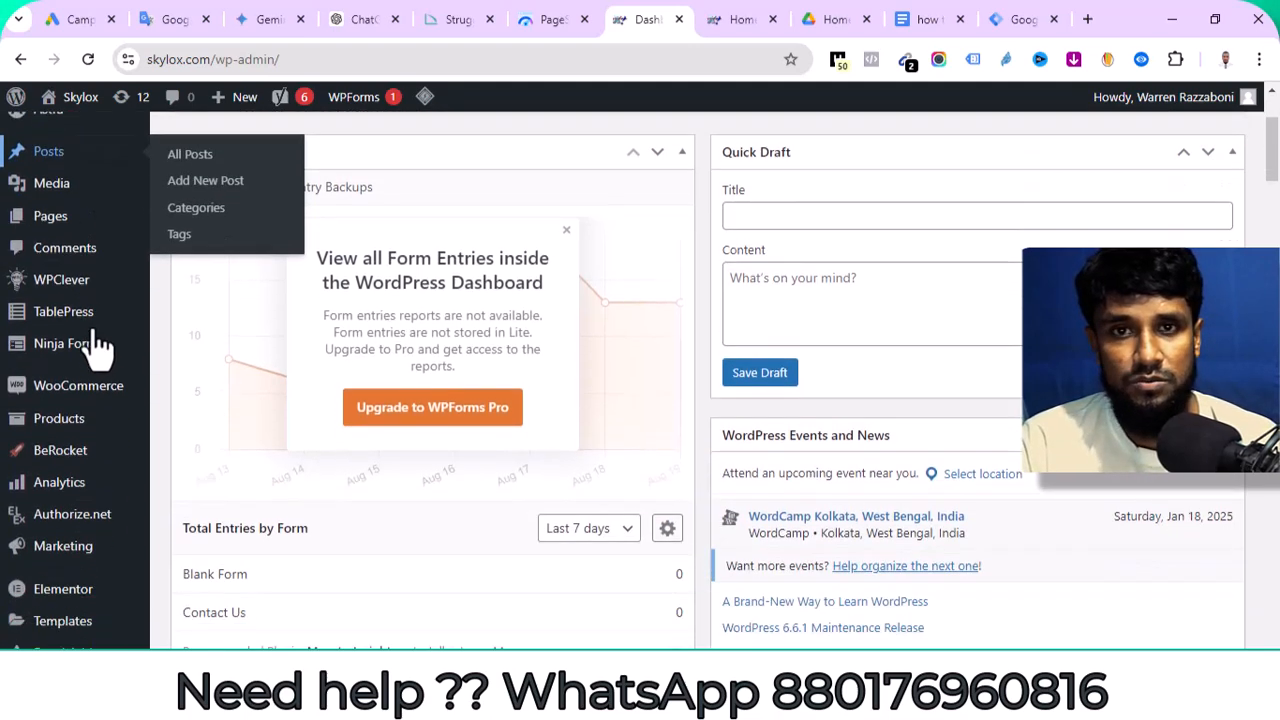
left_click(932, 22)
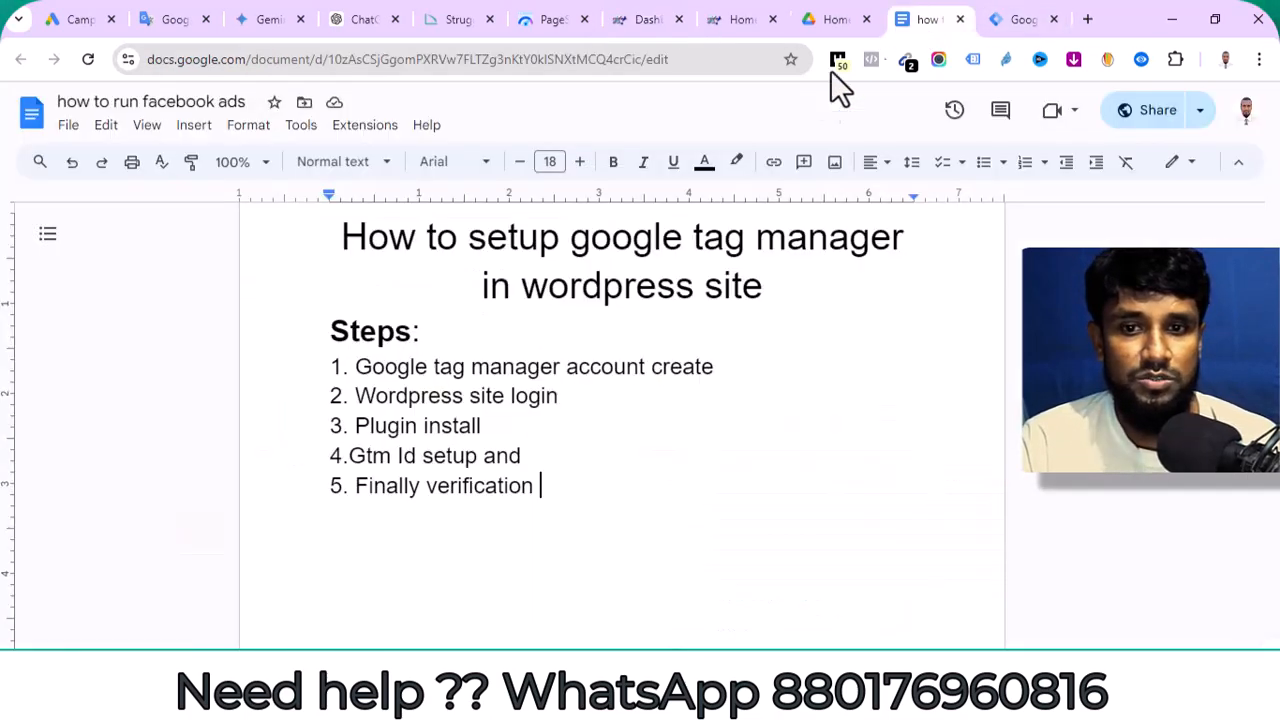
Step: Go to the Add Plugins page in the skylox.com WordPress dashboard and search the plugins for "gtm"
left_click(650, 22)
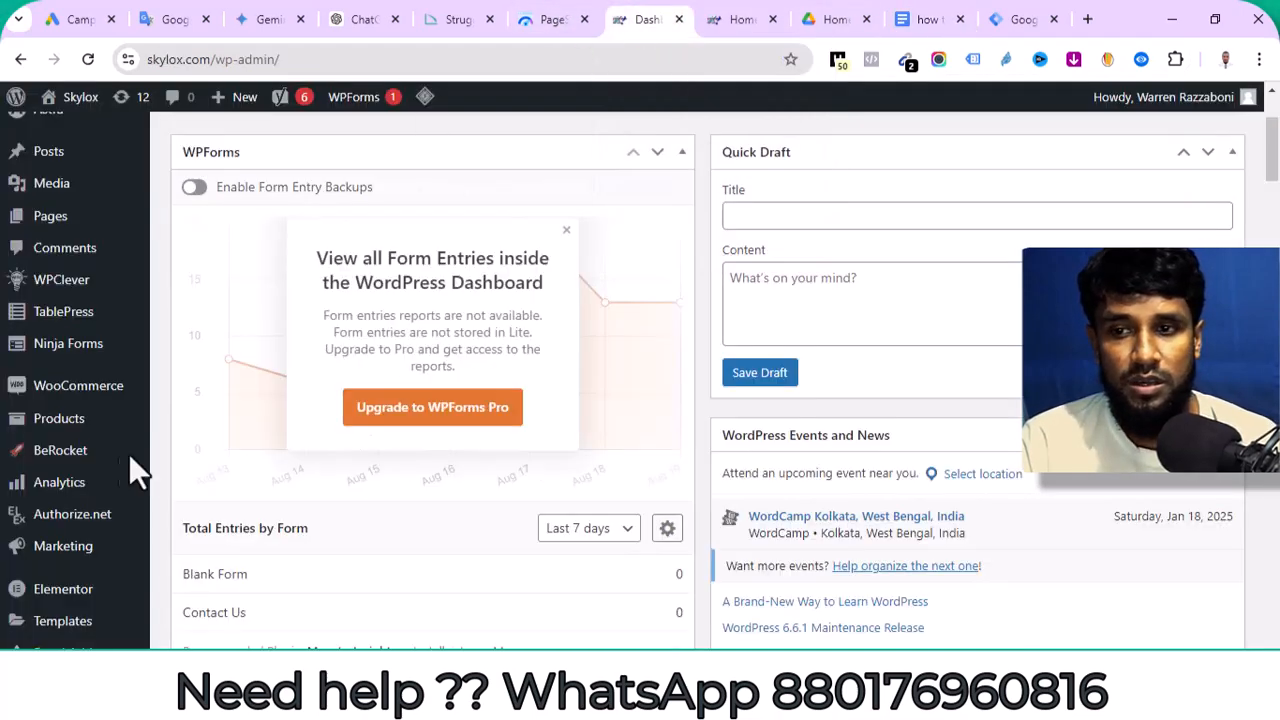
mouse_move(14, 485)
scroll(15, 495, "down", 2)
scroll(15, 495, "down", 3)
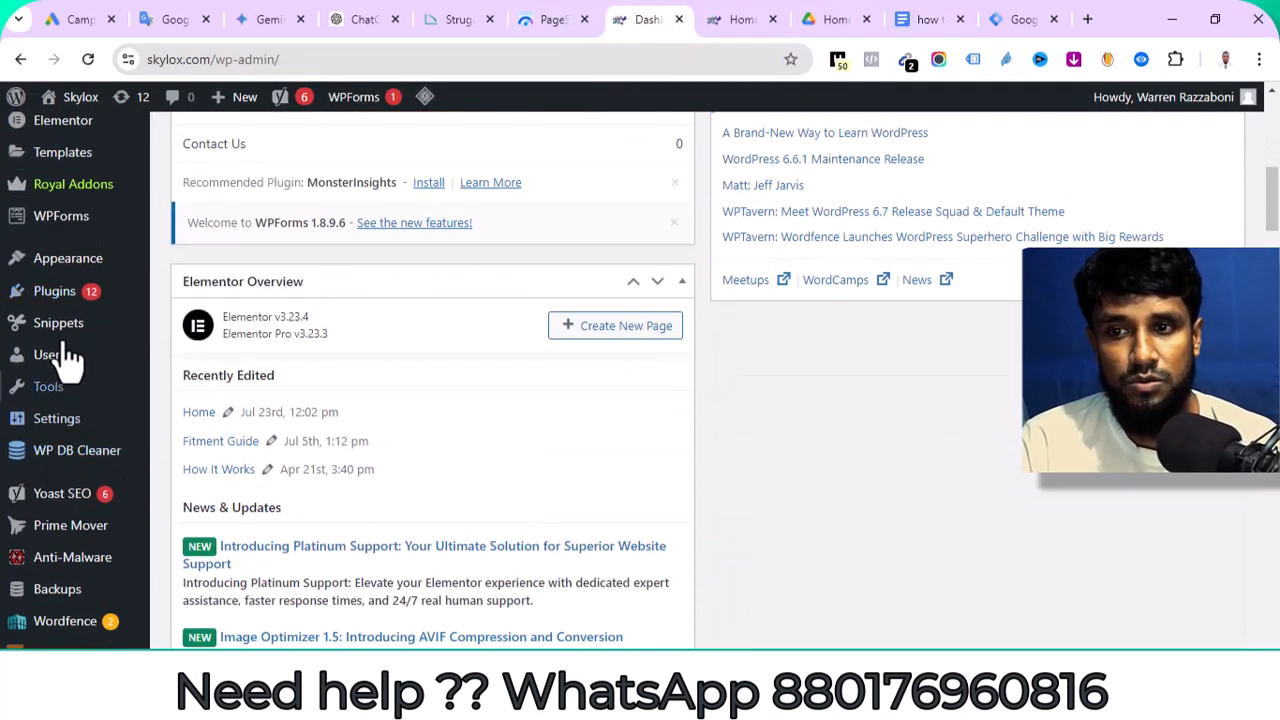
mouse_move(50, 290)
left_click(232, 324)
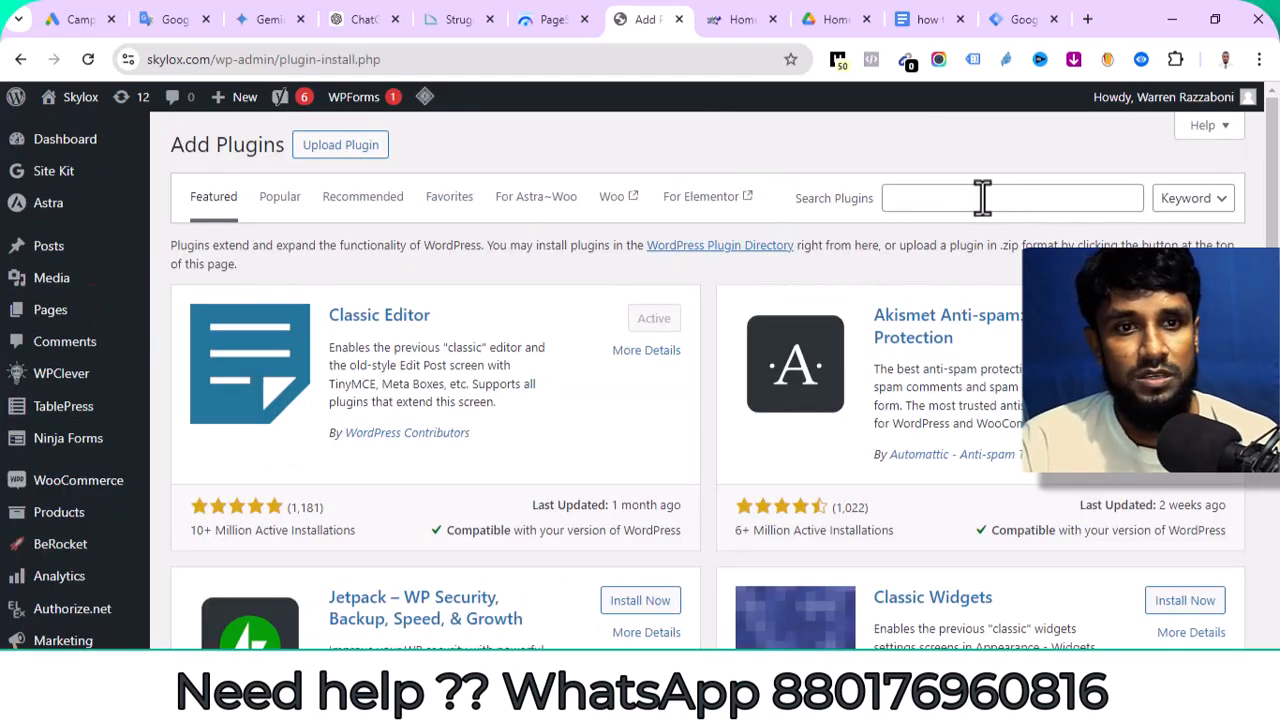
left_click(981, 198)
type("gtm")
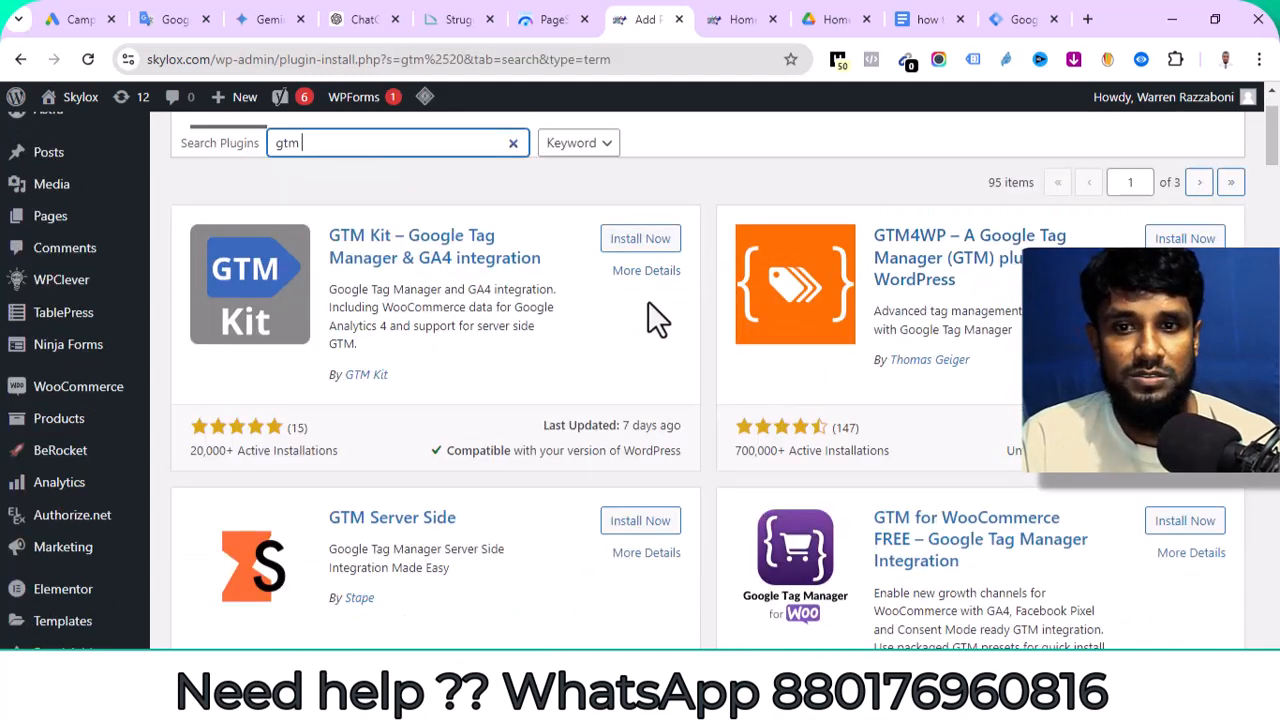
Step: Install and activate the GTM Kit – Google Tag Manager & GA4 integration plugin
left_click(664, 246)
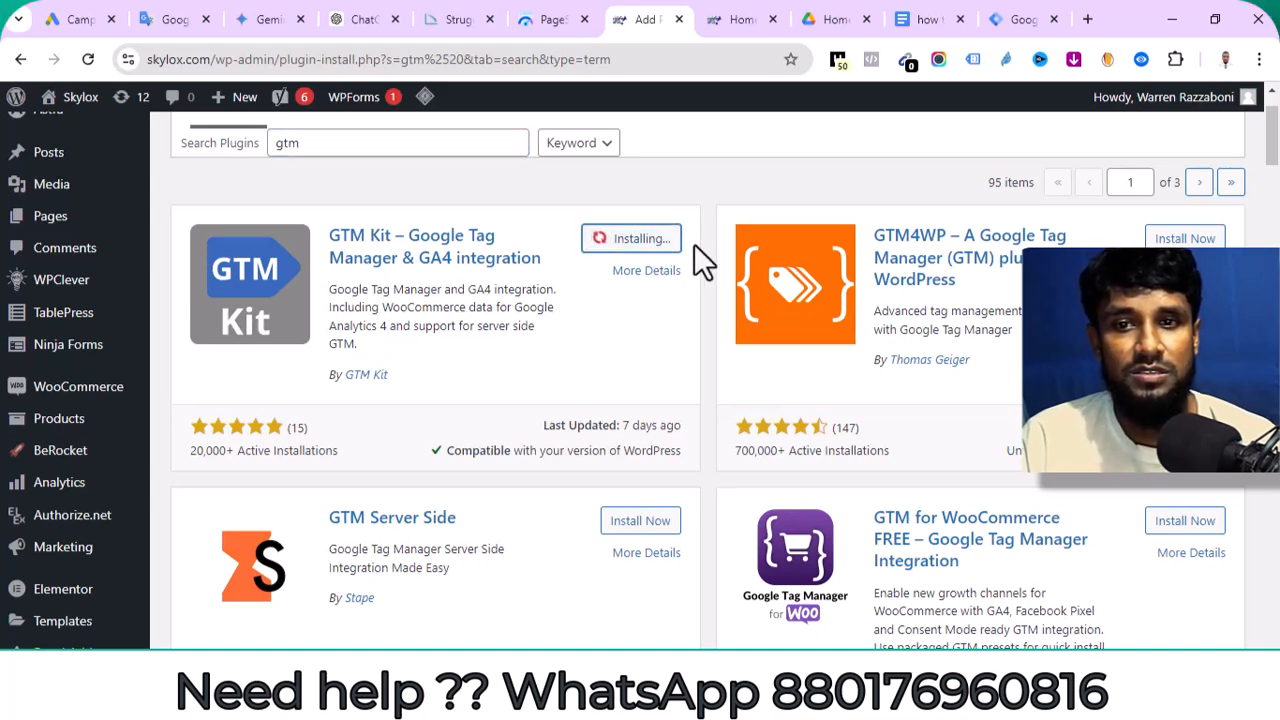
left_click(640, 250)
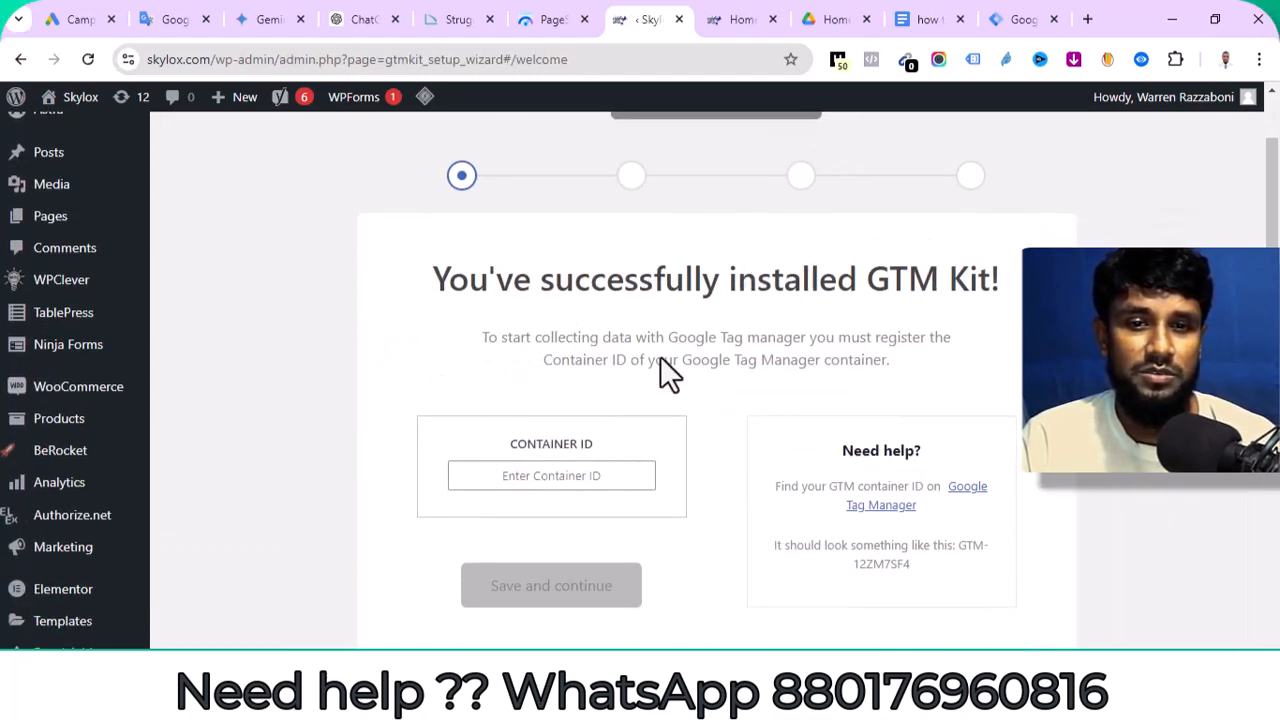
scroll(590, 440, "down", 1)
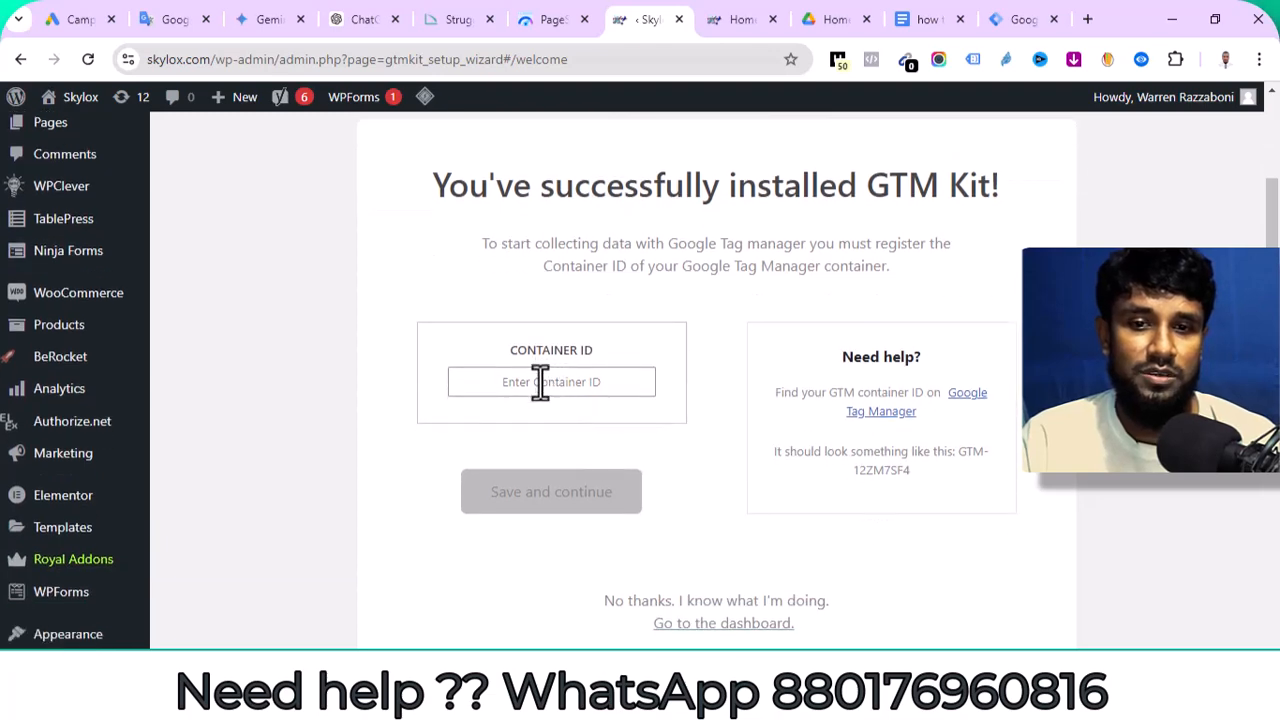
Step: Register the copied container ID GTM-PJTZNL2C in the GTM Kit setup wizard and save it
left_click(540, 382)
right_click(540, 382)
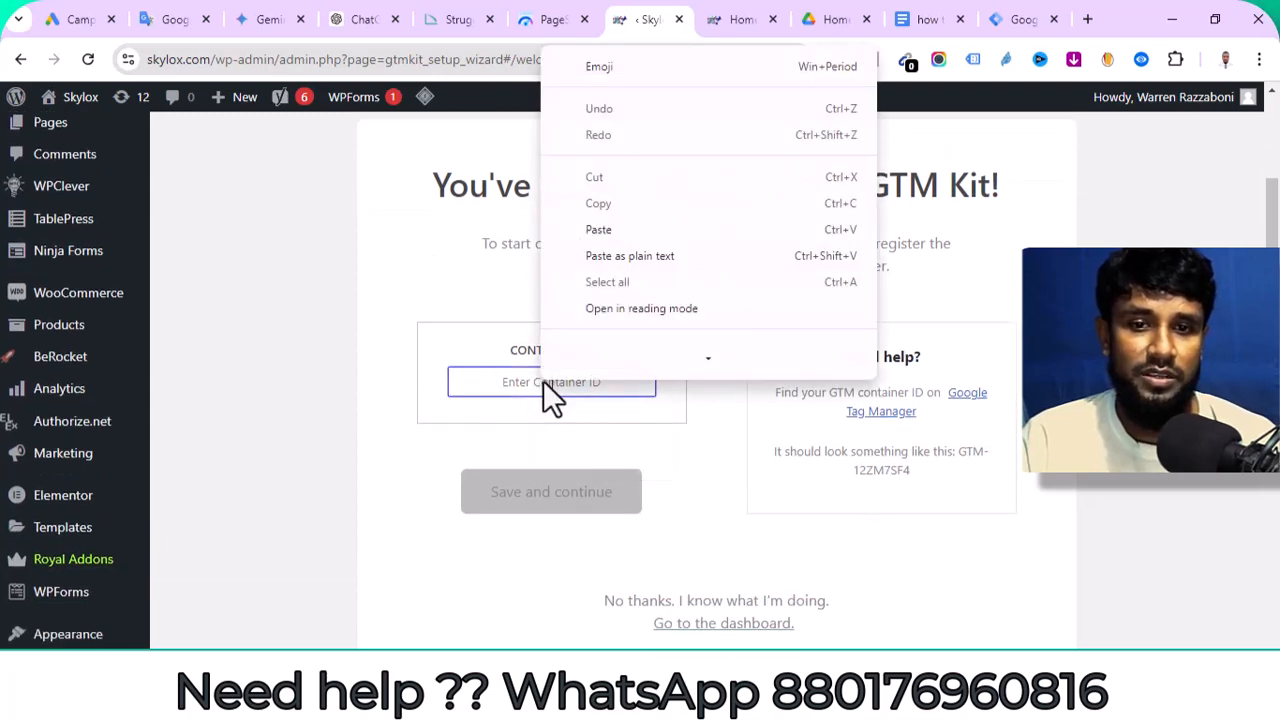
left_click(598, 213)
left_click(625, 492)
Step: Agree to share anonymous data with the GTM Kit developers, save, and finish the setup wizard at the plugin's dashboard
scroll(785, 478, "down", 1)
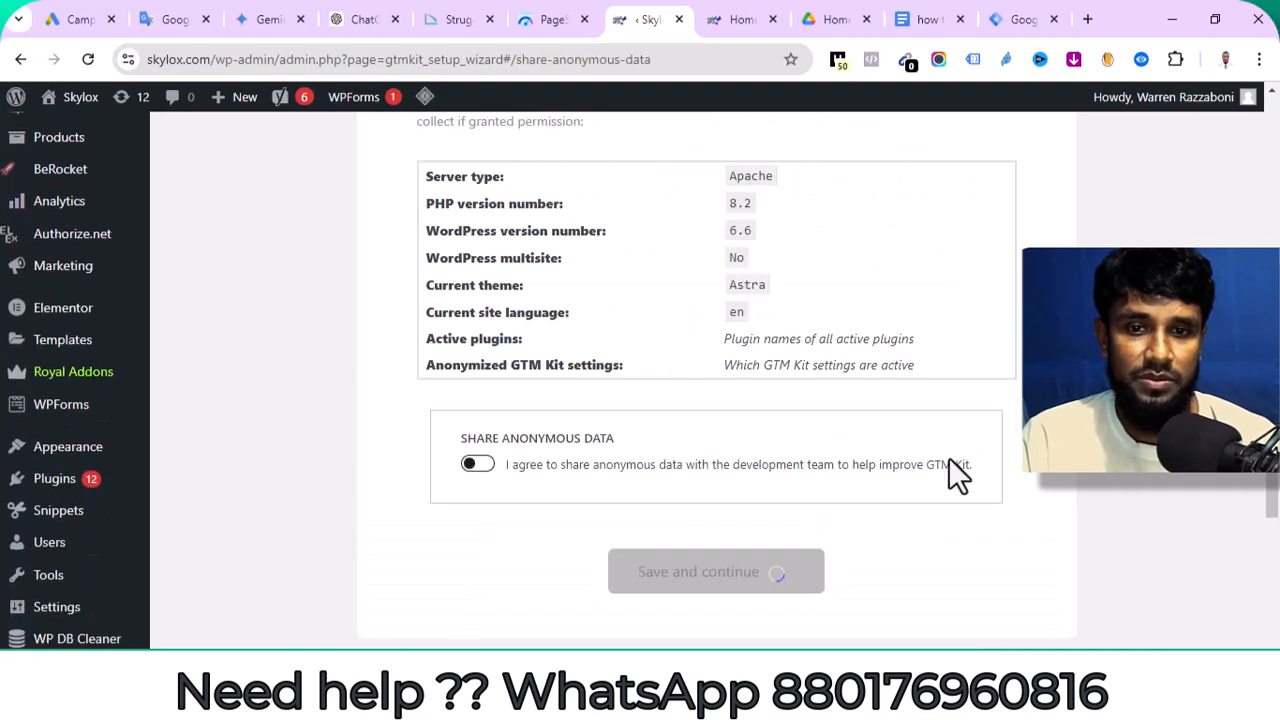
scroll(930, 476, "up", 1)
scroll(677, 494, "down", 1)
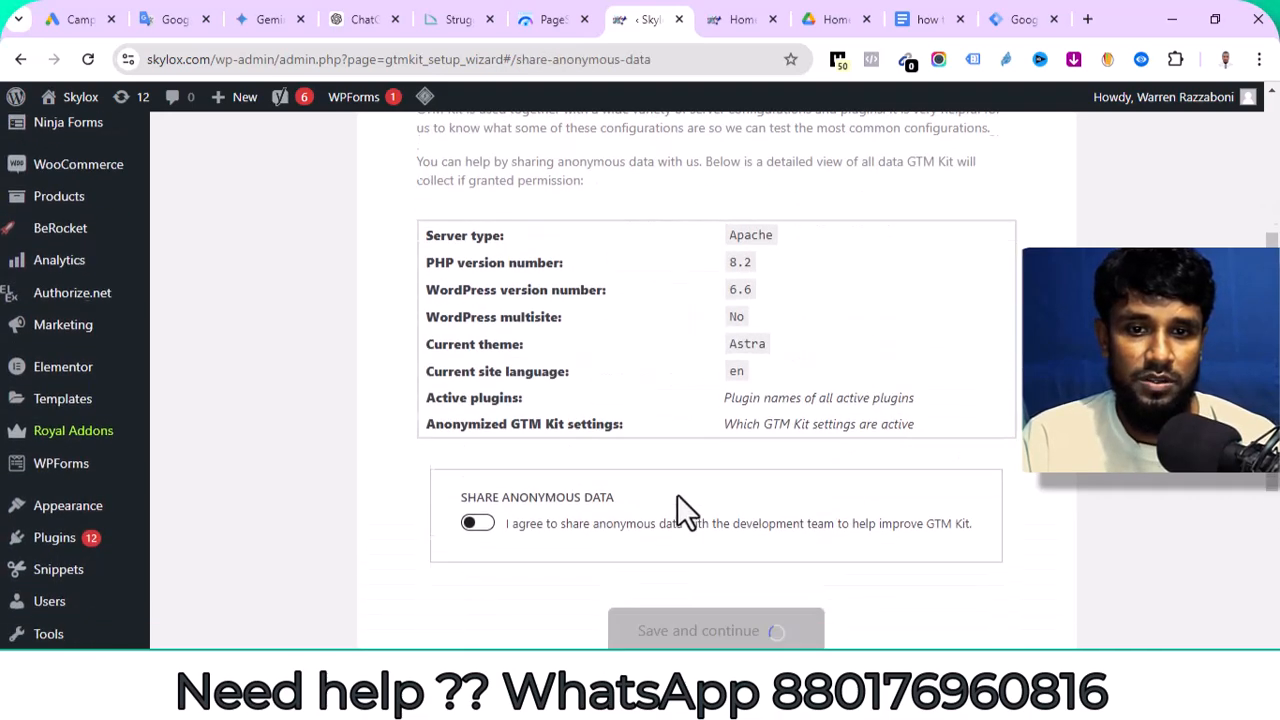
left_click(477, 466)
scroll(548, 466, "down", 2)
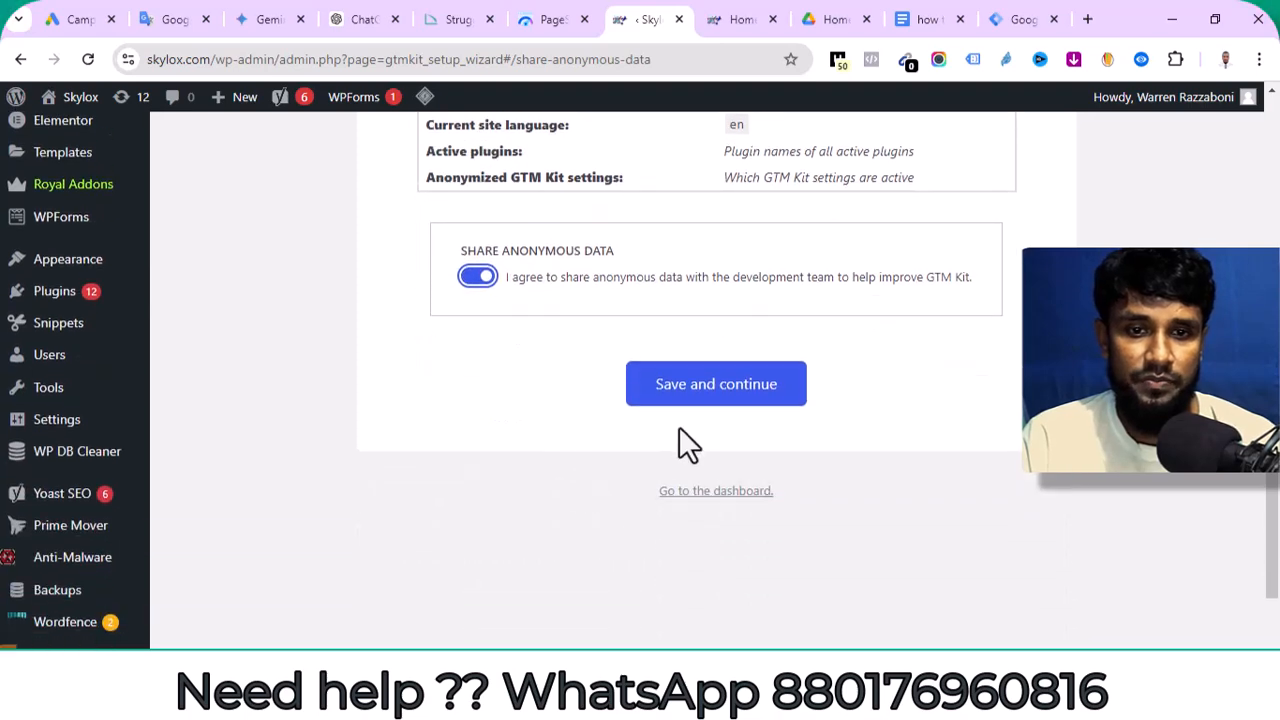
left_click(686, 408)
scroll(926, 450, "up", 4)
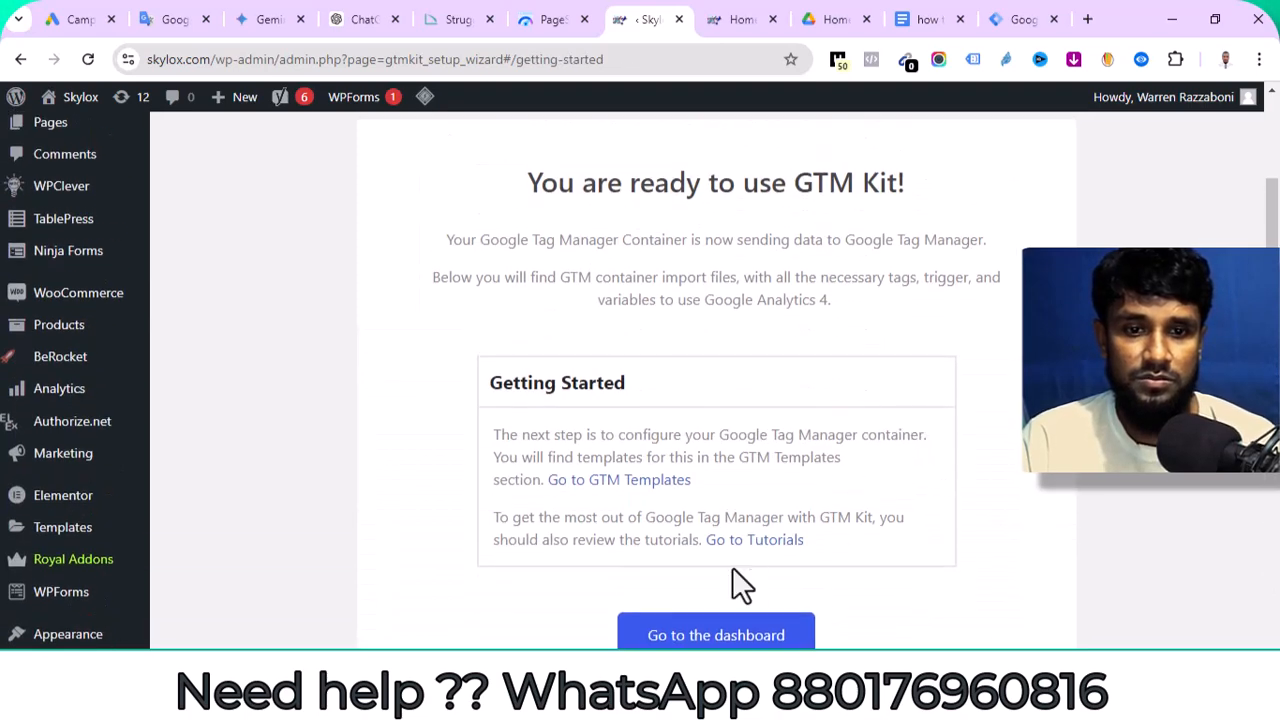
left_click(709, 640)
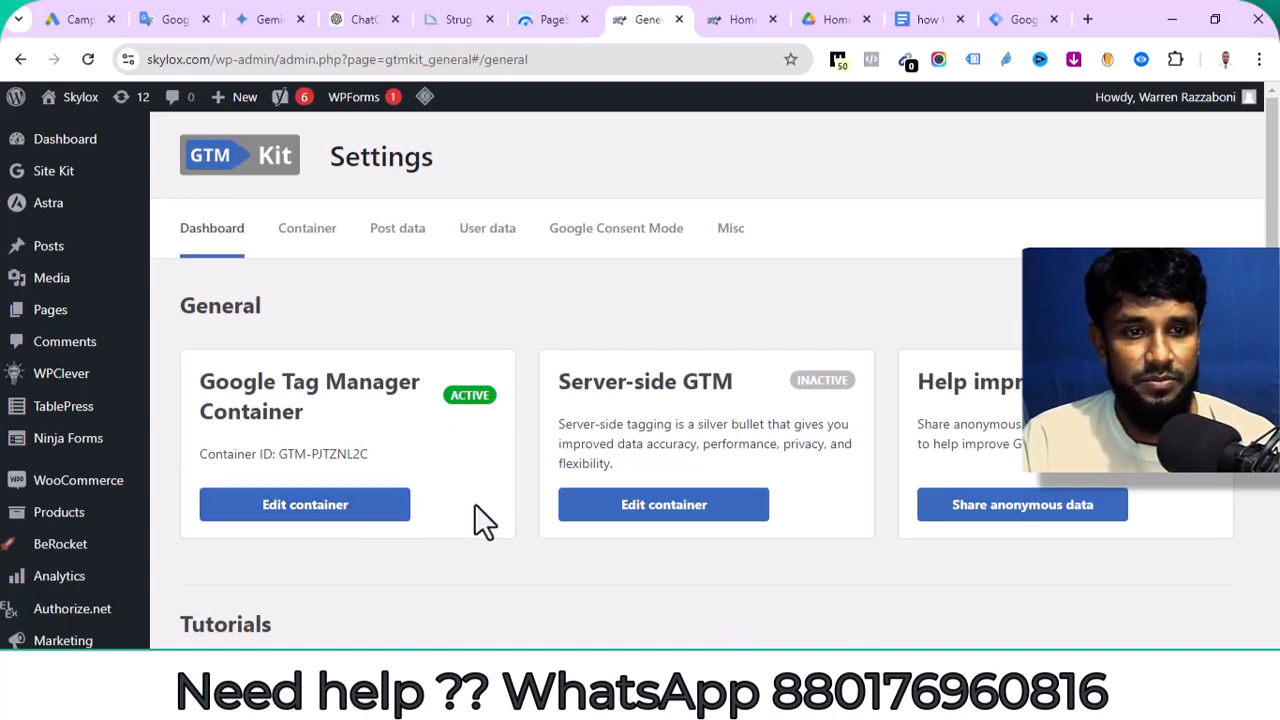
Step: Switch to Google Tag Manager, dismiss the installation instructions and start preview mode for the skylox.com container
left_click(1018, 20)
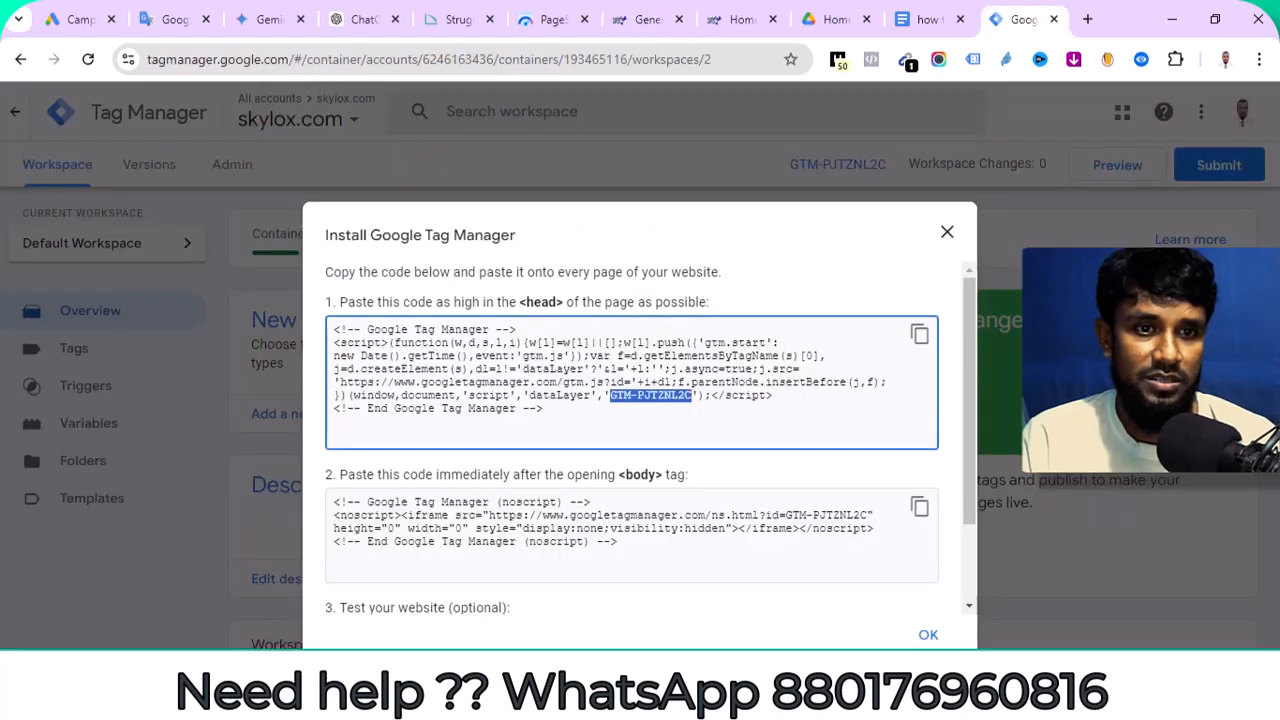
left_click(946, 234)
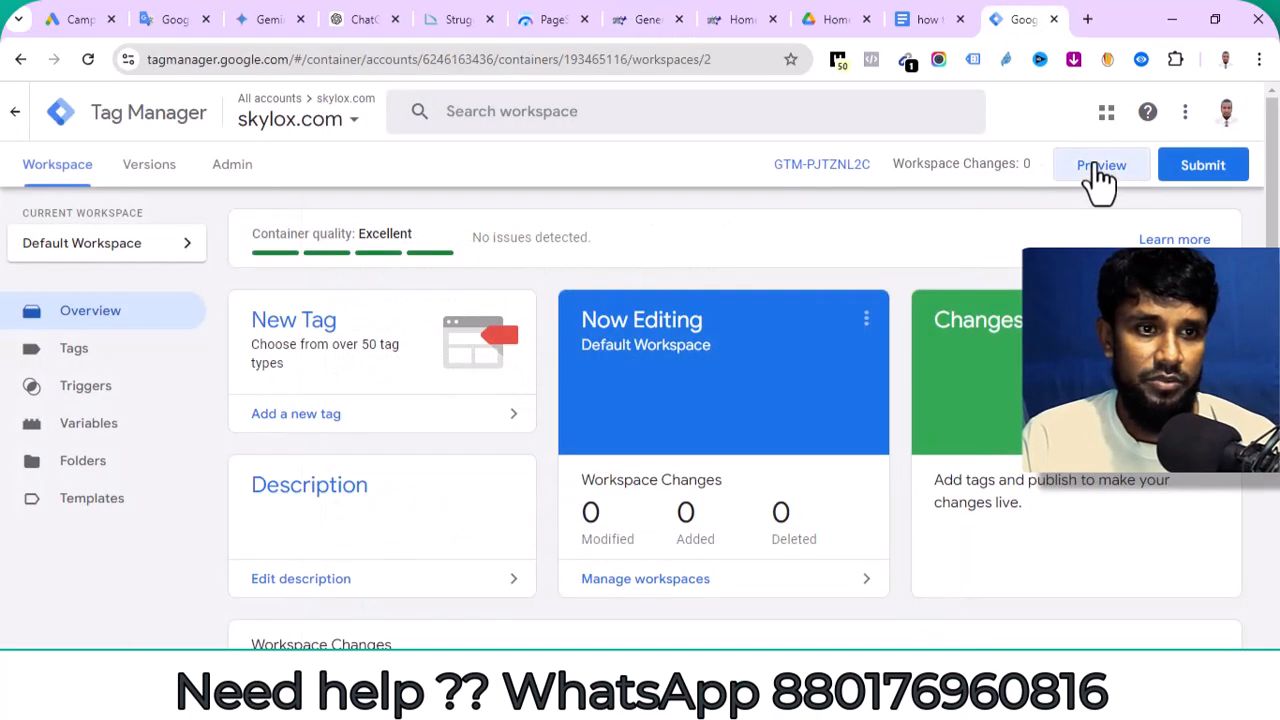
left_click(1092, 174)
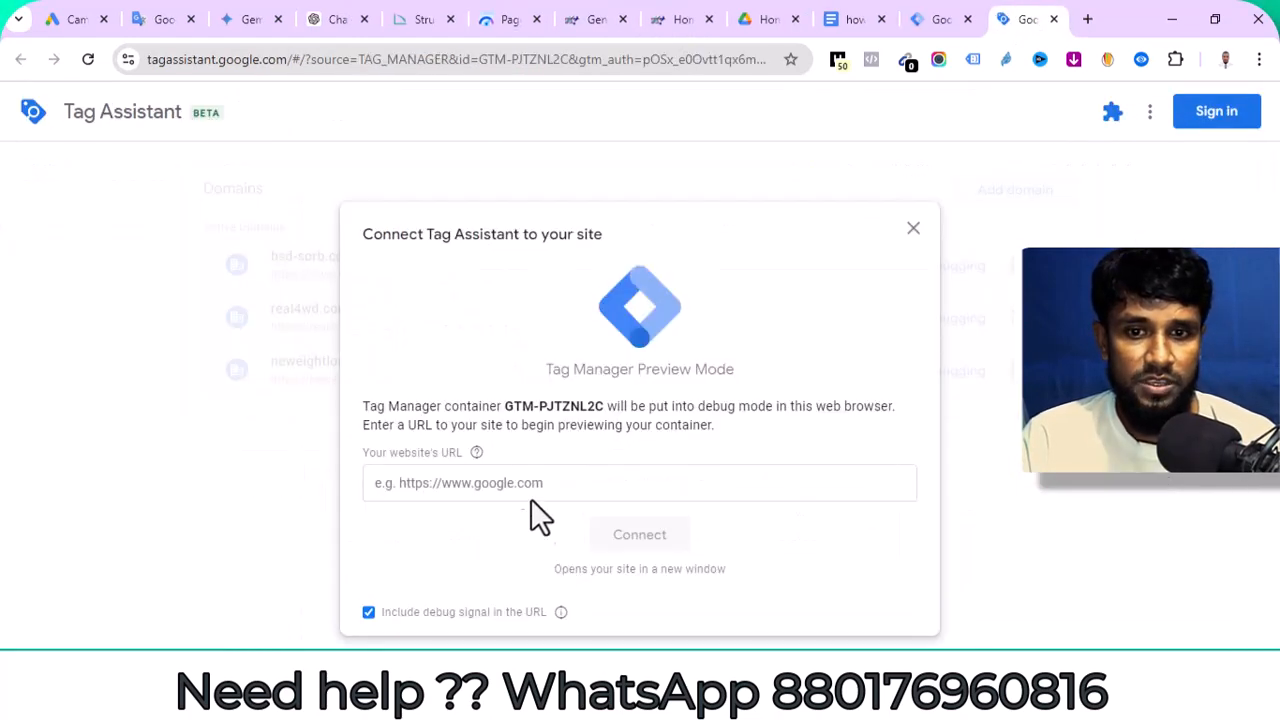
Step: Connect Tag Assistant to the skylox.com home page using its copied URL and continue to the debug summary
left_click(524, 480)
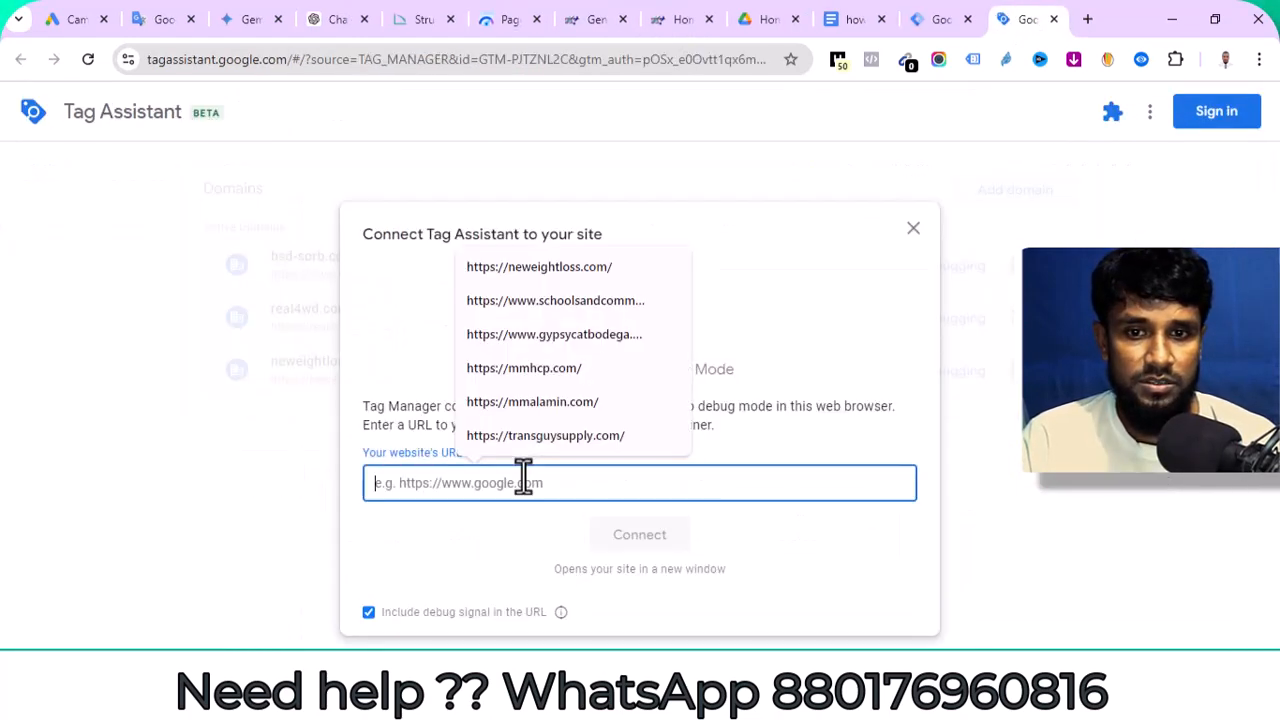
right_click(524, 476)
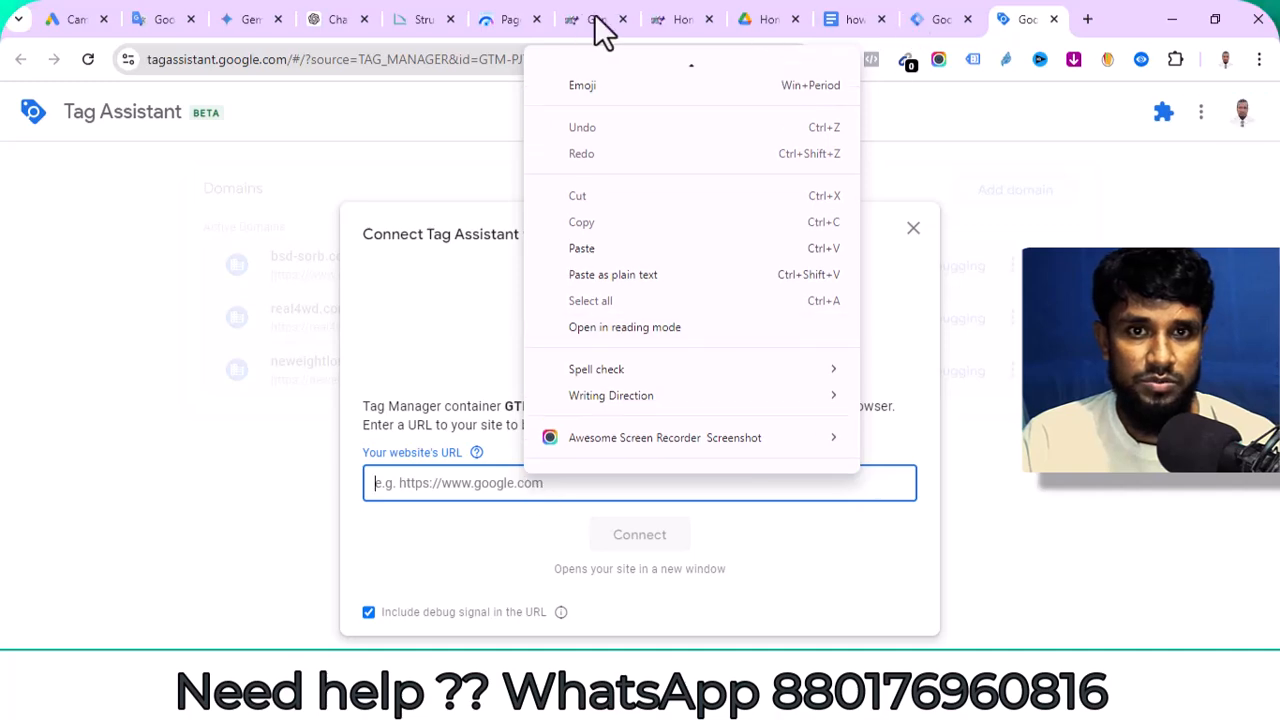
left_click(672, 22)
left_click(675, 20)
right_click(205, 57)
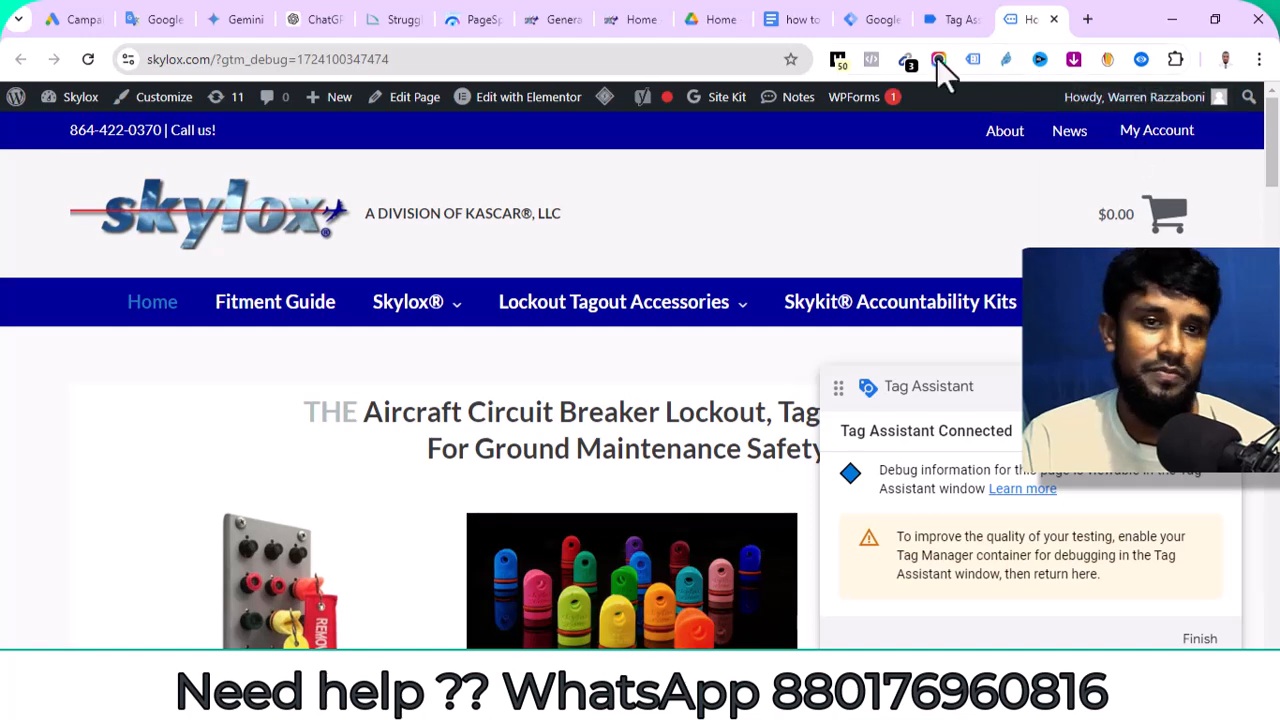
left_click(955, 22)
left_click(645, 438)
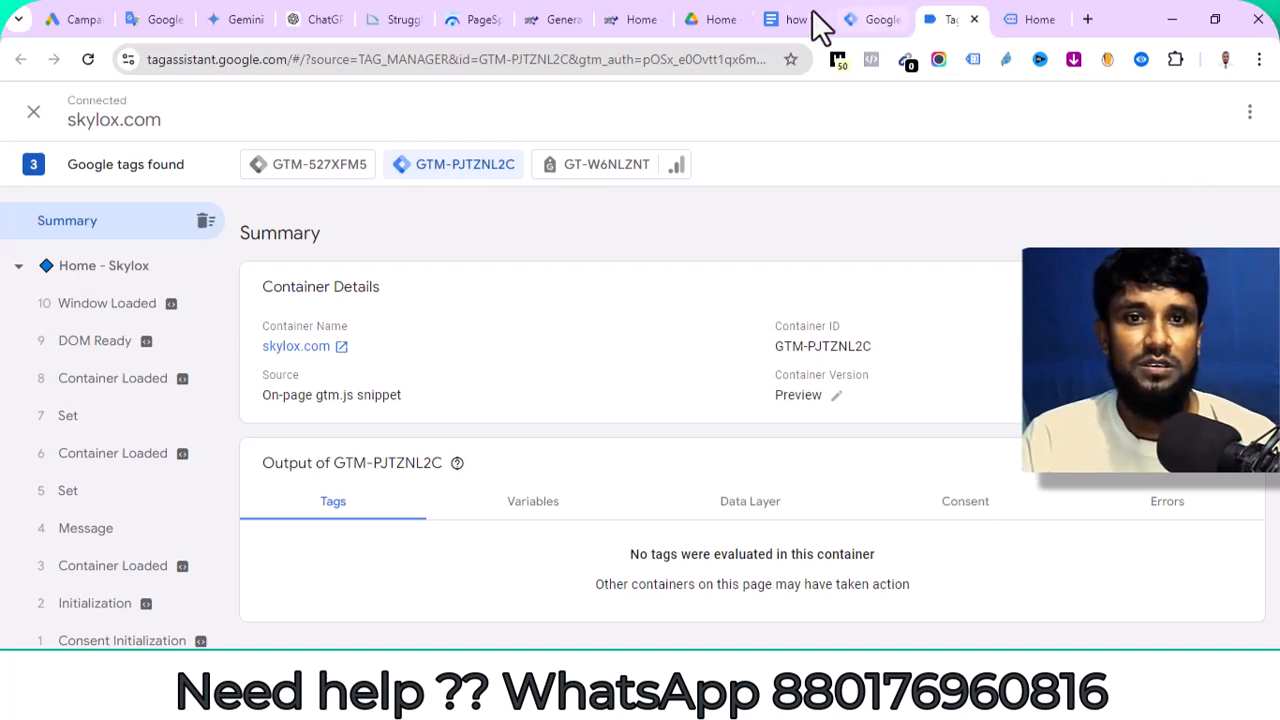
Step: Publish the skylox.com container in Google Tag Manager without a version name or description, and close the version summary
left_click(780, 19)
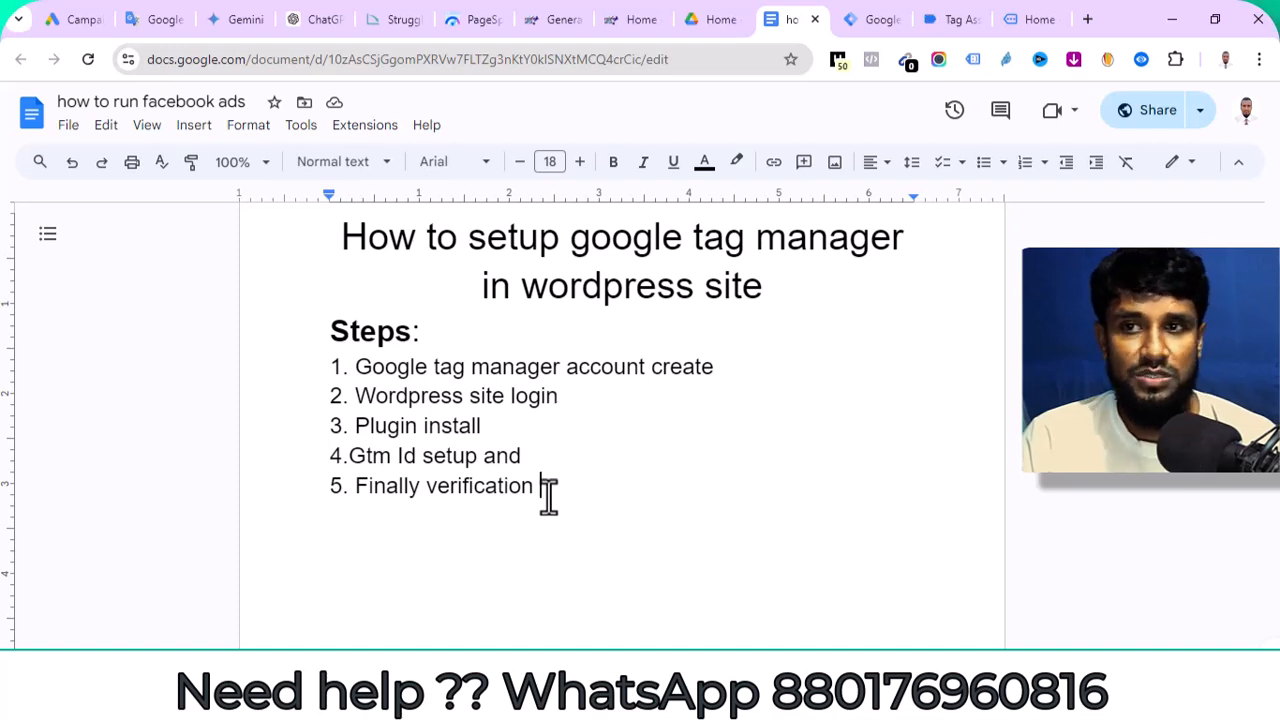
left_click(858, 5)
left_click(1195, 170)
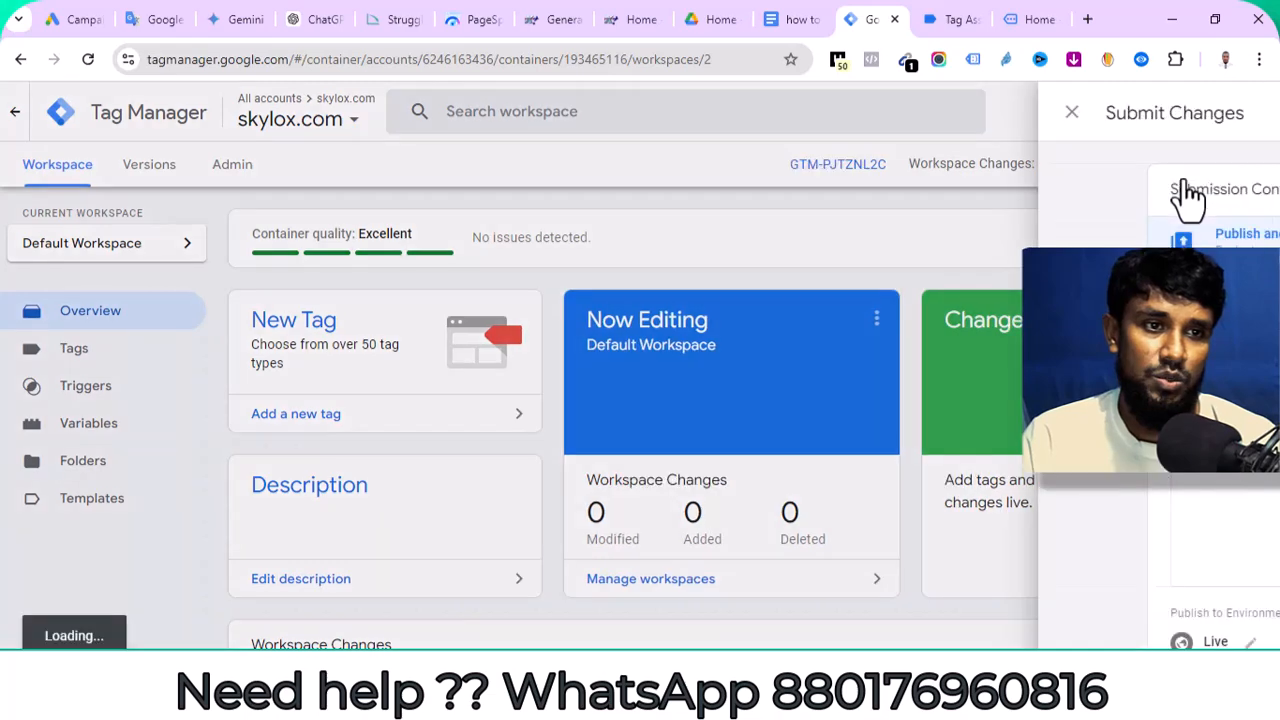
left_click(1199, 116)
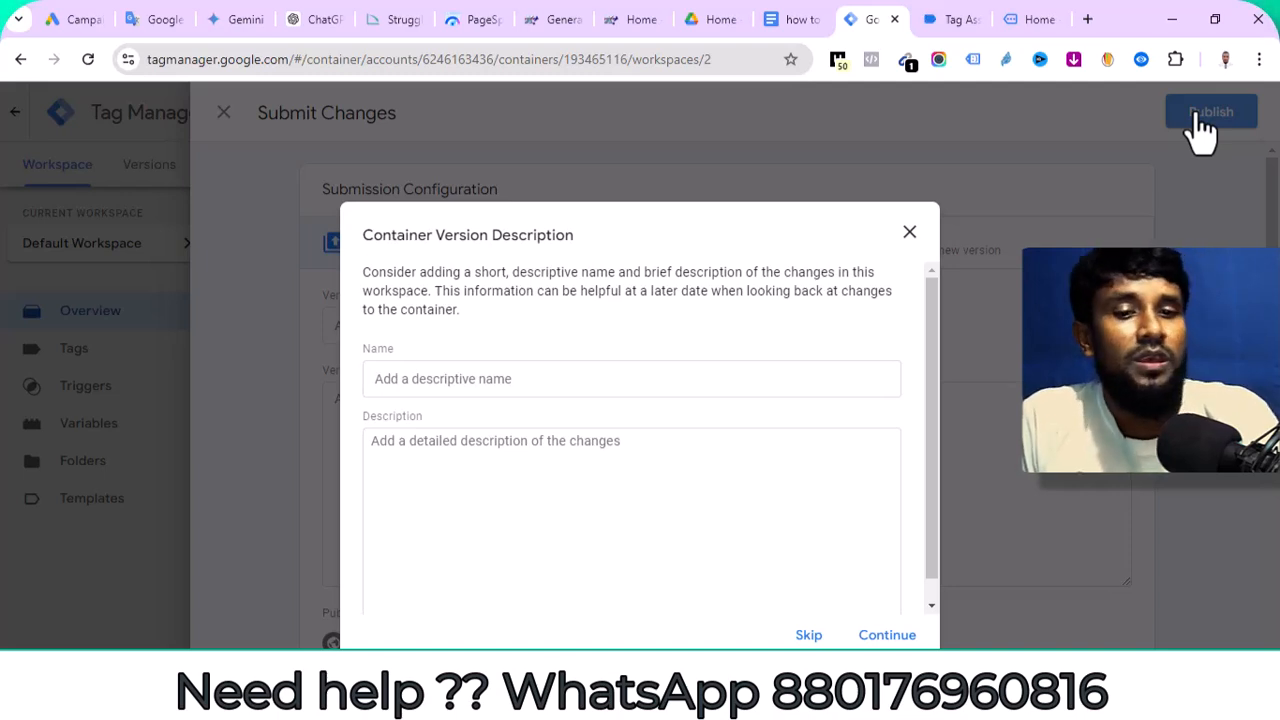
left_click(866, 642)
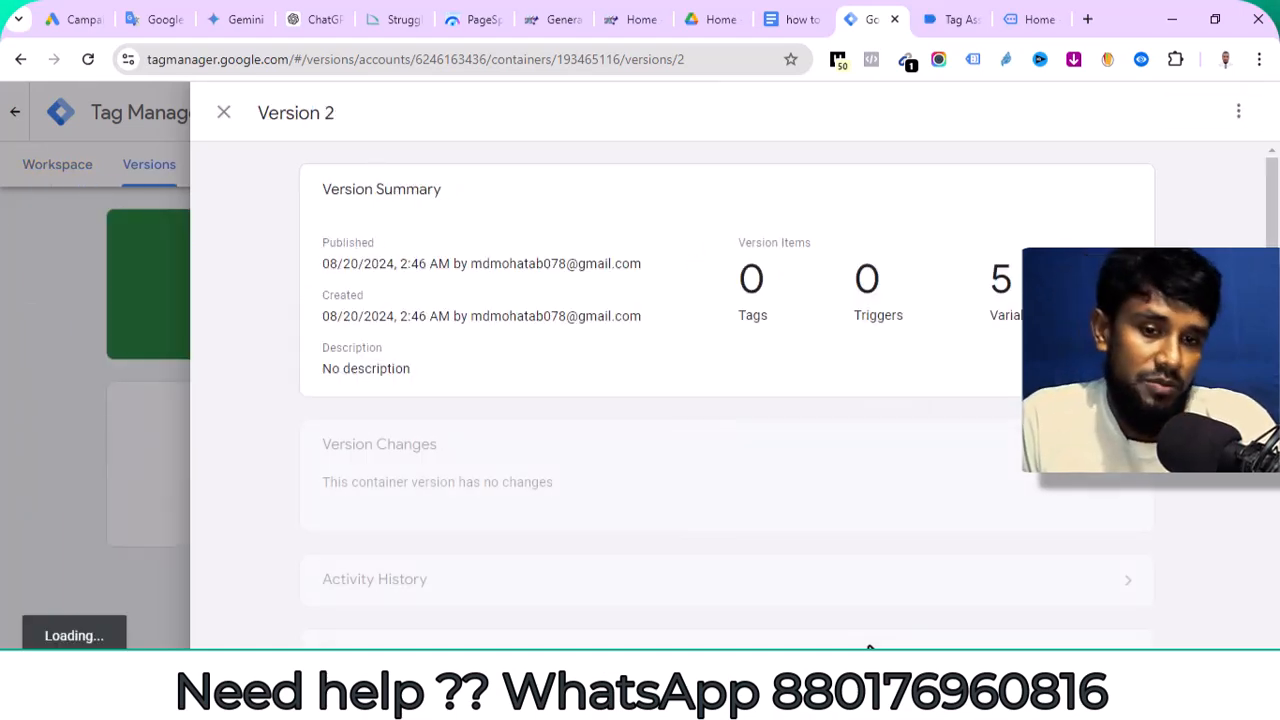
left_click(225, 112)
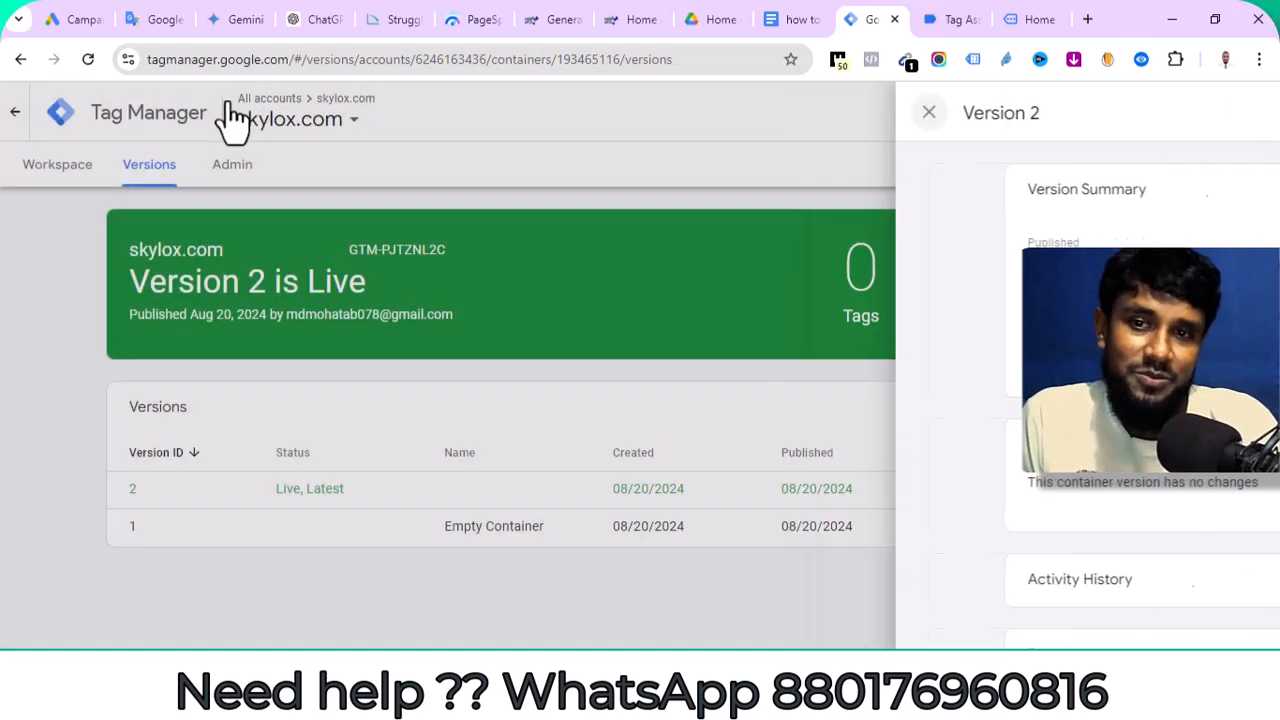